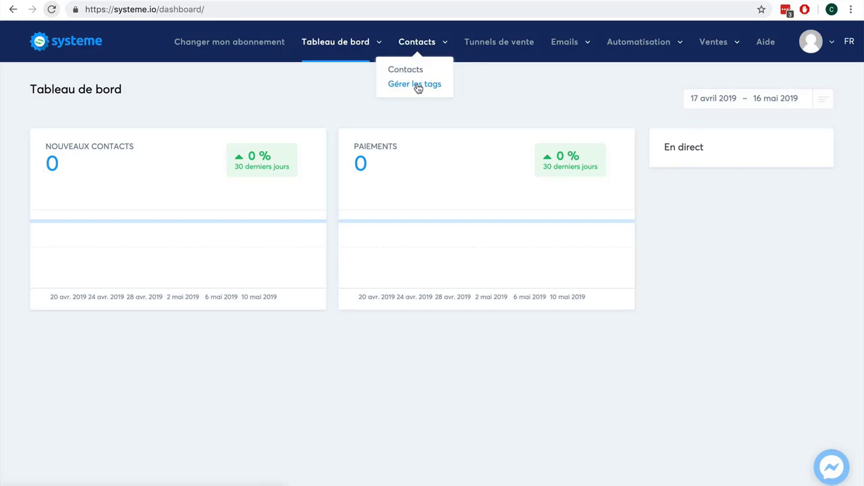
Go to Contacts › Gérer les tags to reach the empty Tags list.
left_click(417, 84)
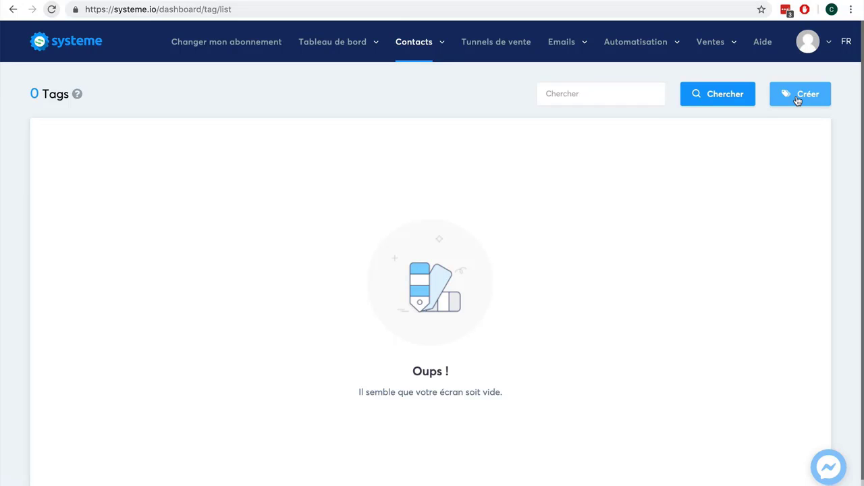
Add and save a new tag named 'Client-ebook' in the Tags list.
left_click(798, 98)
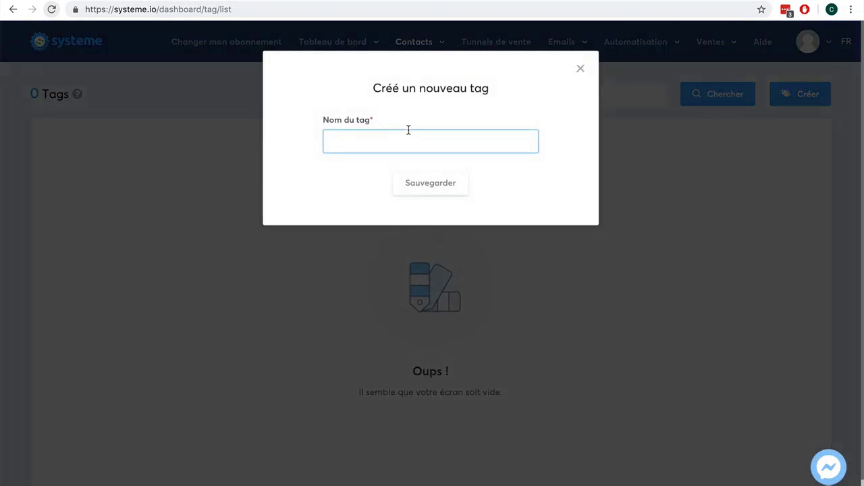
left_click(385, 142)
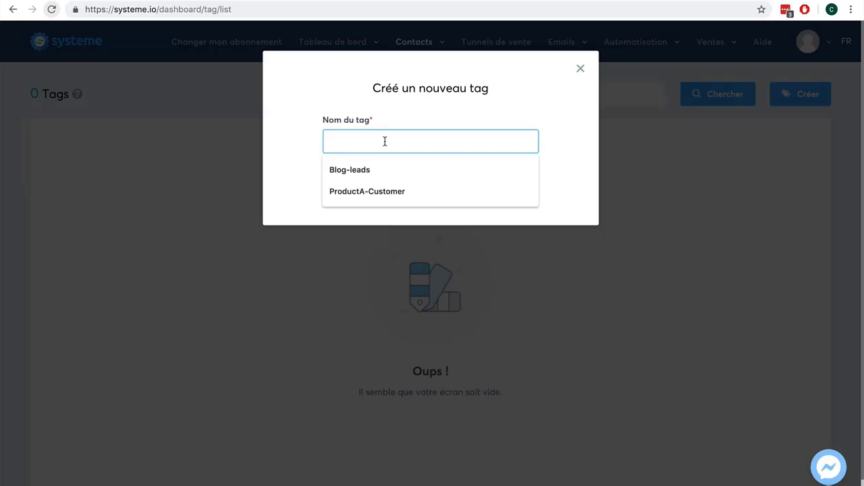
type("Client-ebo")
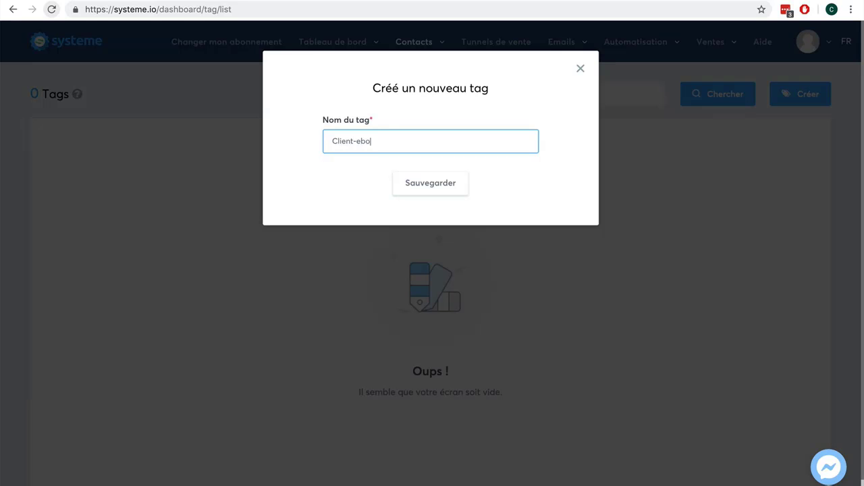
type("ok")
left_click(415, 184)
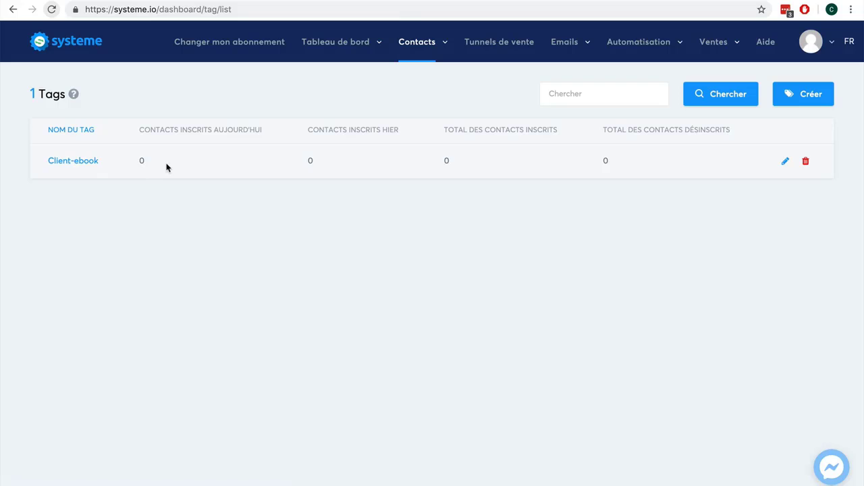
Create the 'Vente ebook' funnel of type Vendez vos produits, keeping Euro as currency.
left_click(496, 44)
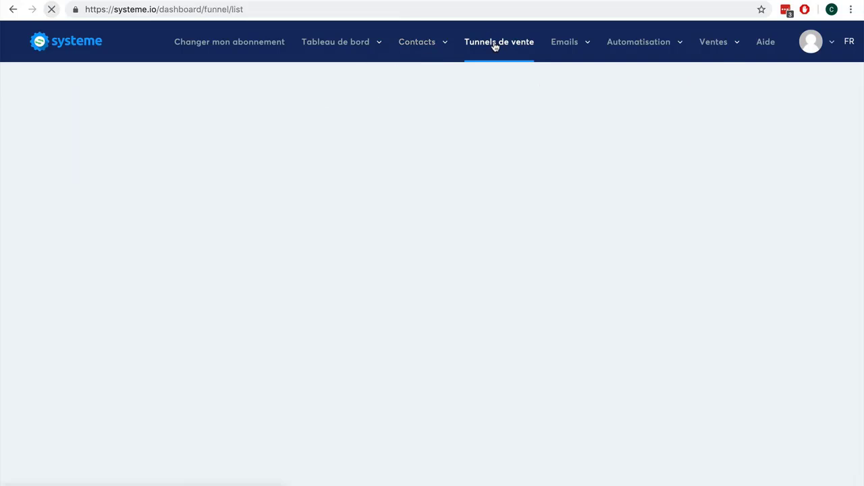
left_click(790, 95)
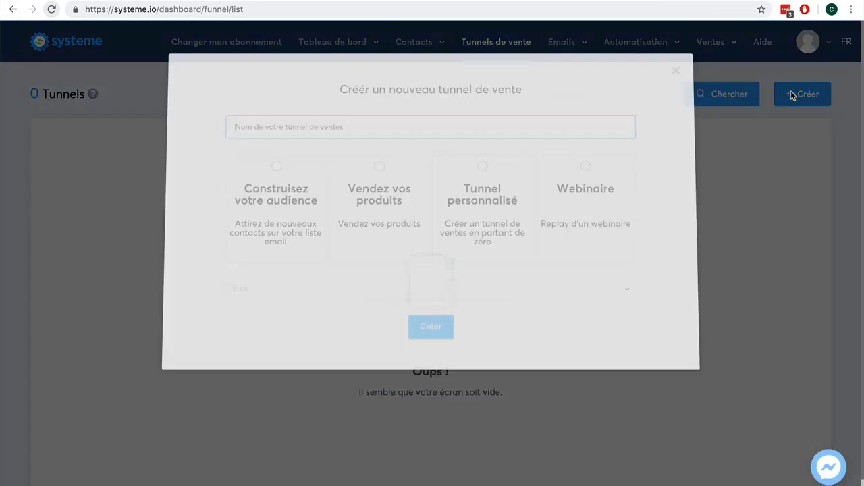
left_click(364, 130)
type("V")
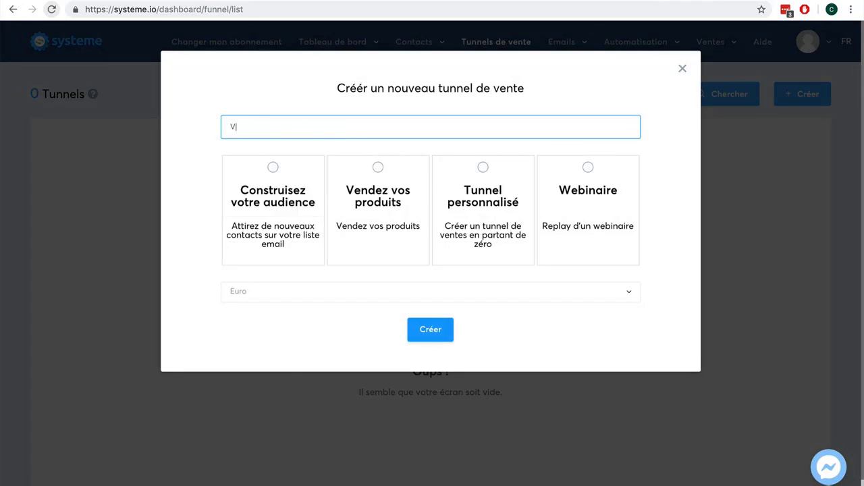
type("ente ebook")
left_click(379, 168)
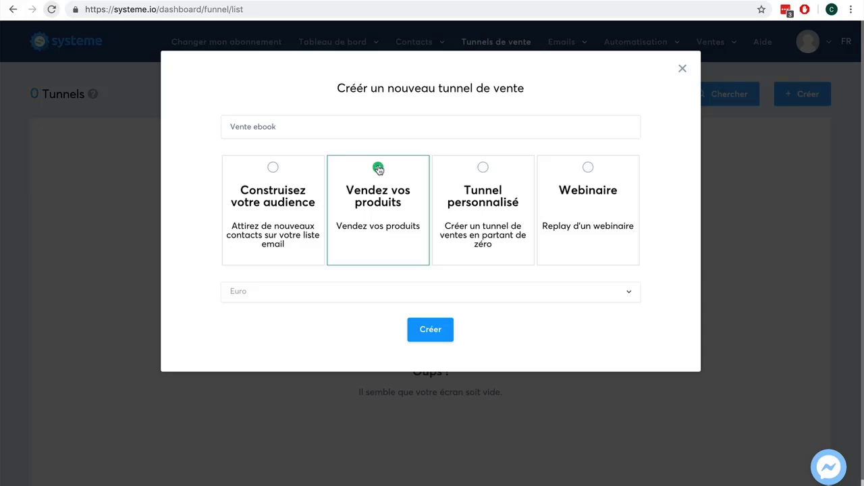
left_click(328, 300)
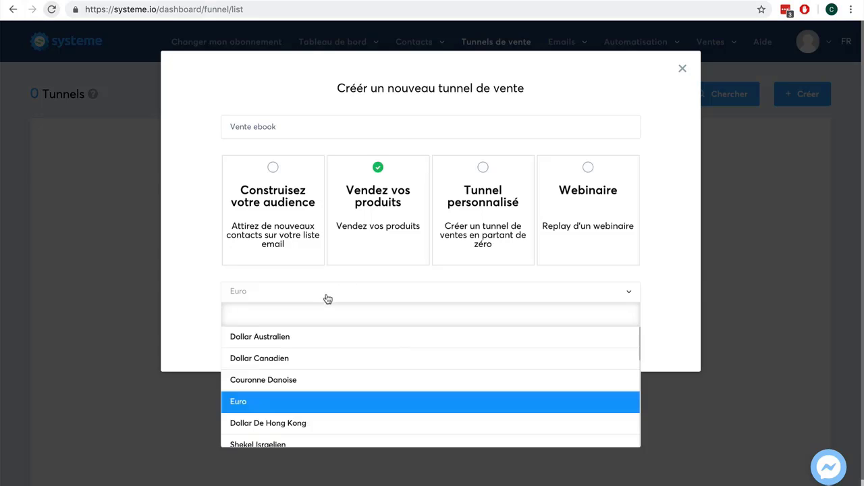
left_click(203, 296)
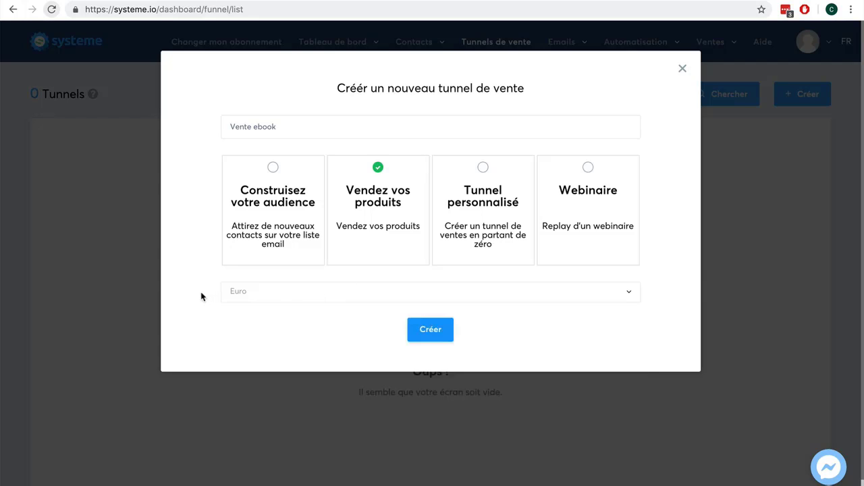
left_click(426, 330)
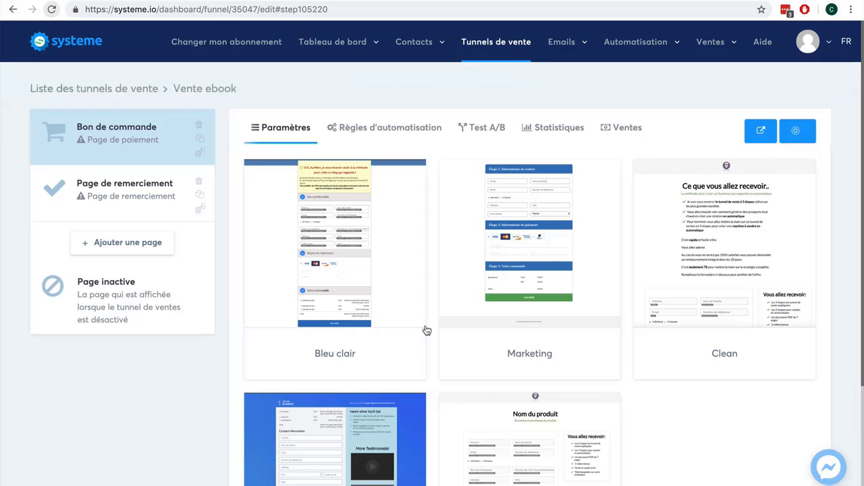
Select the Clean template for the Bon de commande order page.
mouse_move(344, 287)
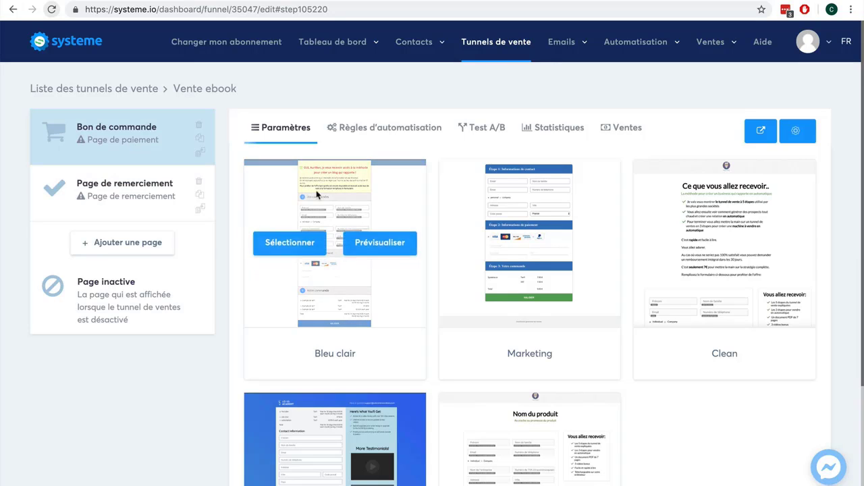
mouse_move(686, 232)
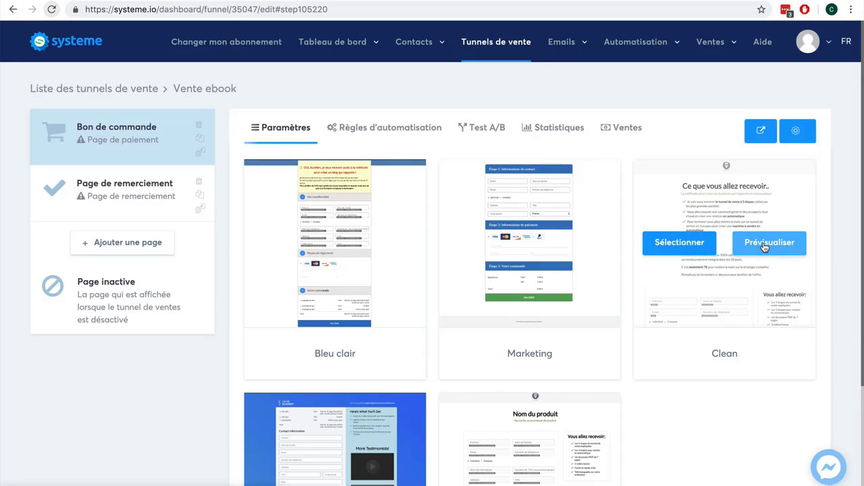
left_click(655, 246)
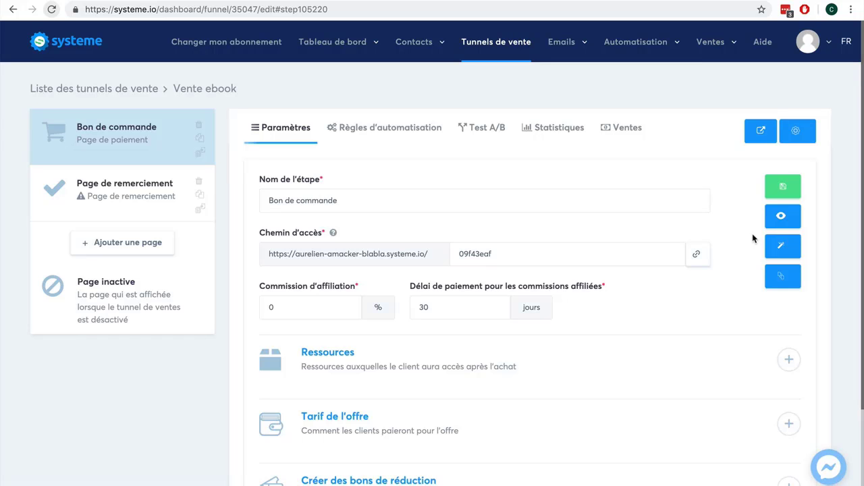
Review the Bon de commande page in the editor, save it, and exit to the funnel.
left_click(784, 245)
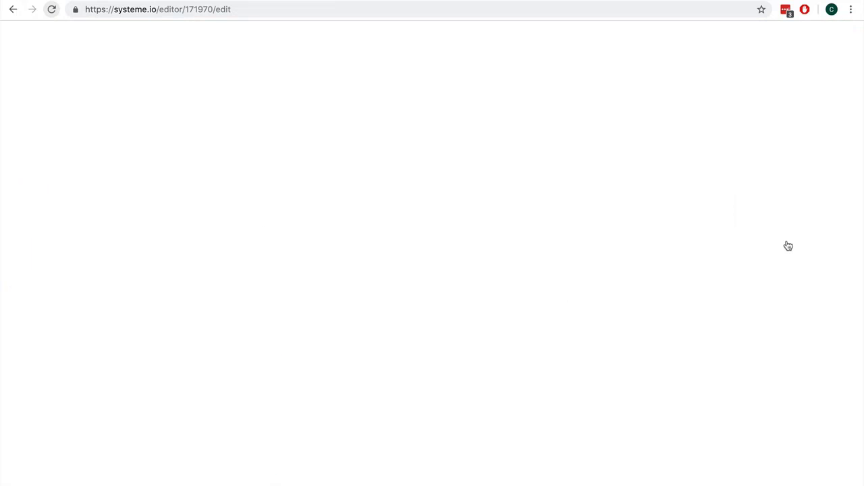
scroll(650, 240, "down", 10)
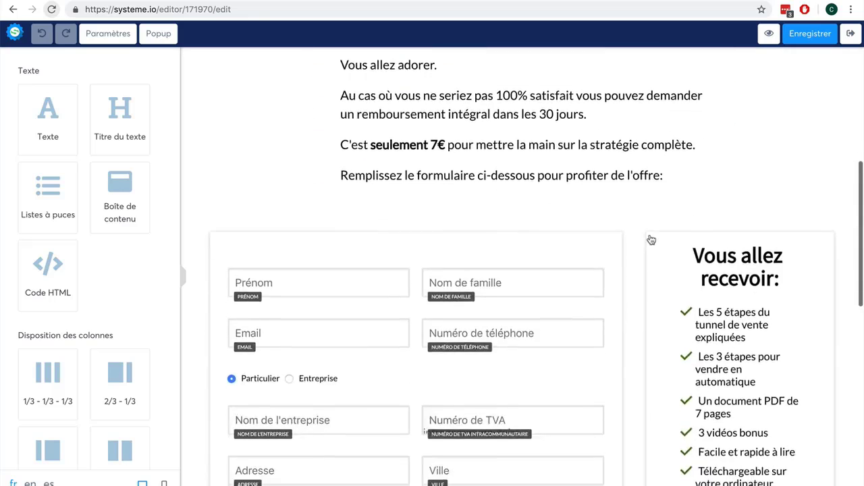
scroll(649, 240, "up", 5)
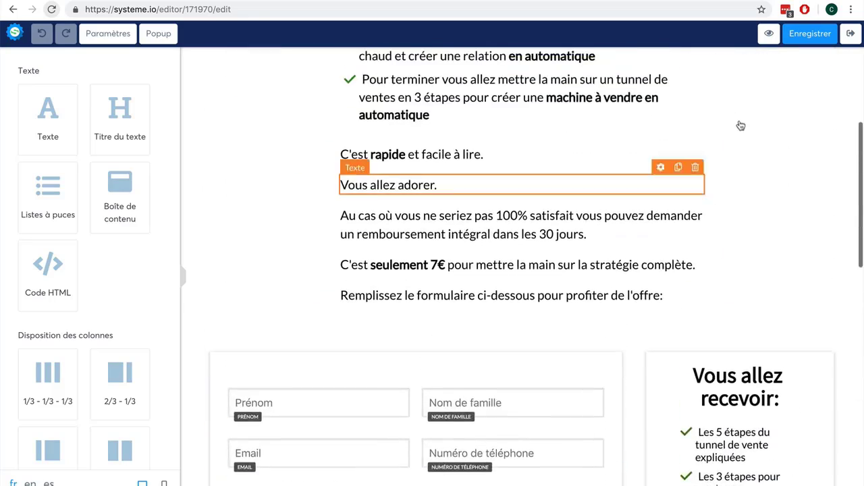
left_click(804, 34)
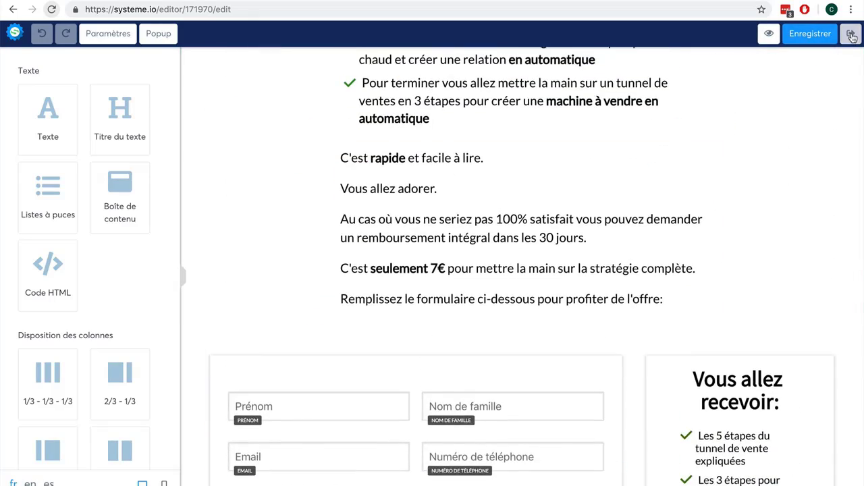
left_click(851, 34)
Give the thank-you step the Page de remerciement template, then add a 'Page de vente' sales-page step.
left_click(104, 180)
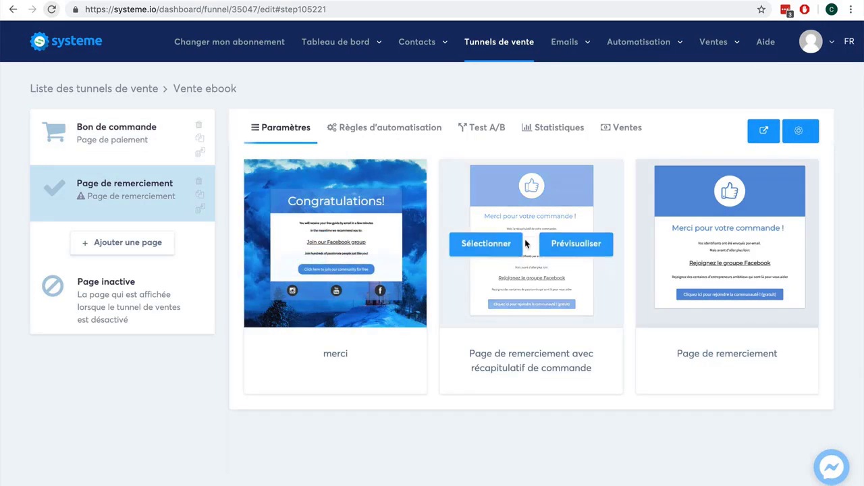
left_click(701, 248)
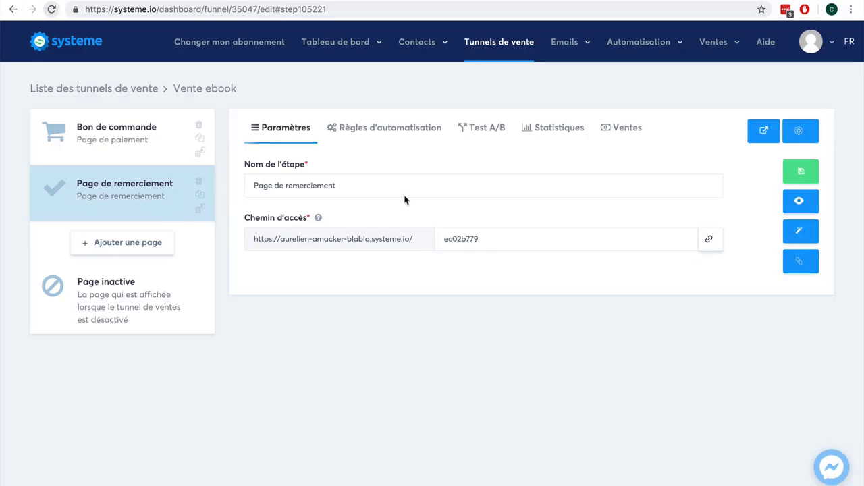
left_click(120, 246)
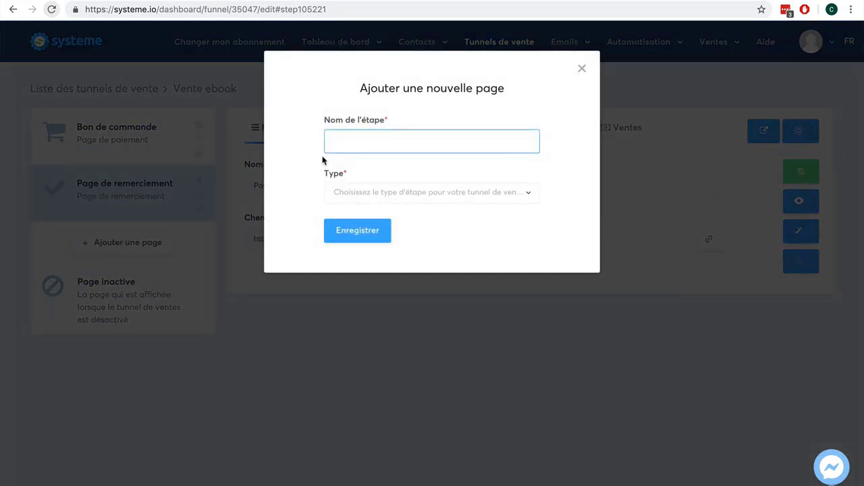
type("Page de vente")
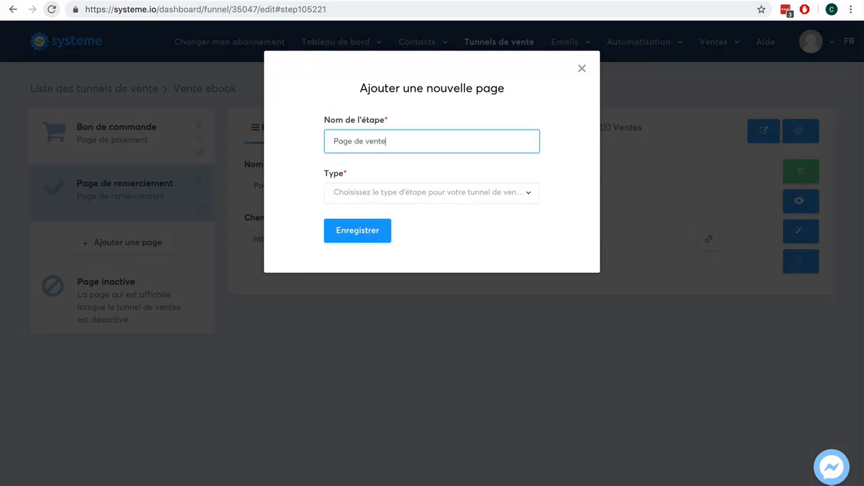
left_click(457, 193)
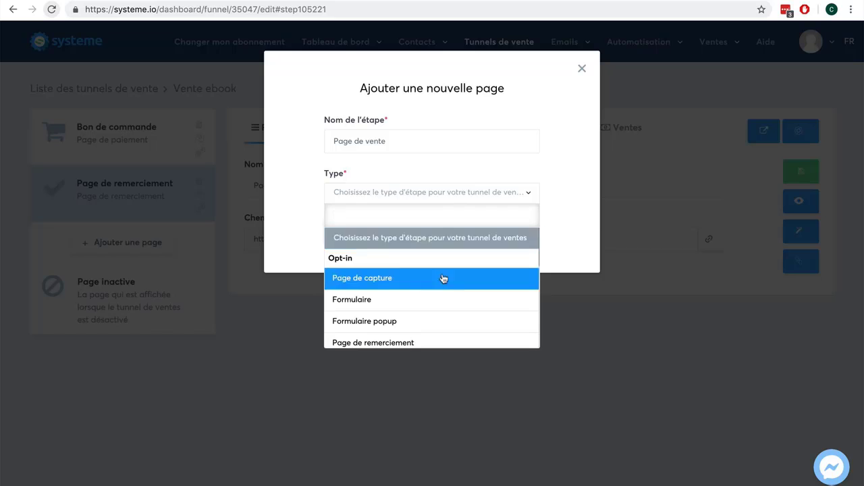
scroll(442, 286, "down", 2)
scroll(440, 281, "down", 1)
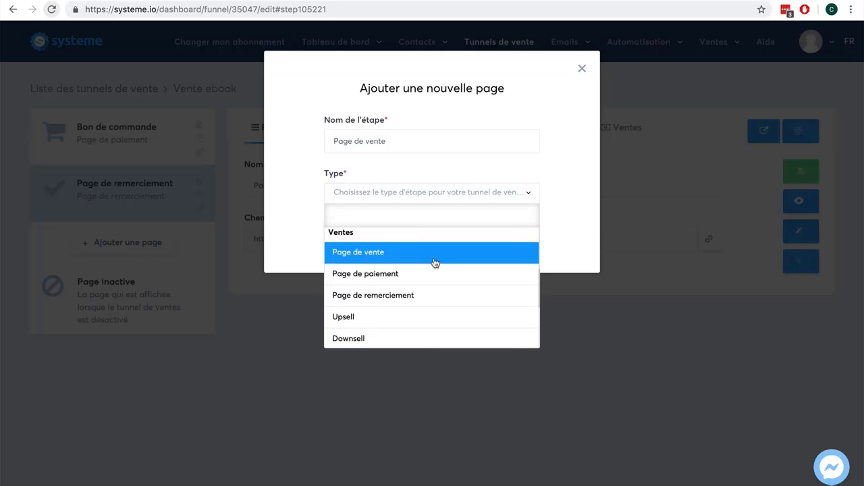
left_click(434, 258)
left_click(358, 231)
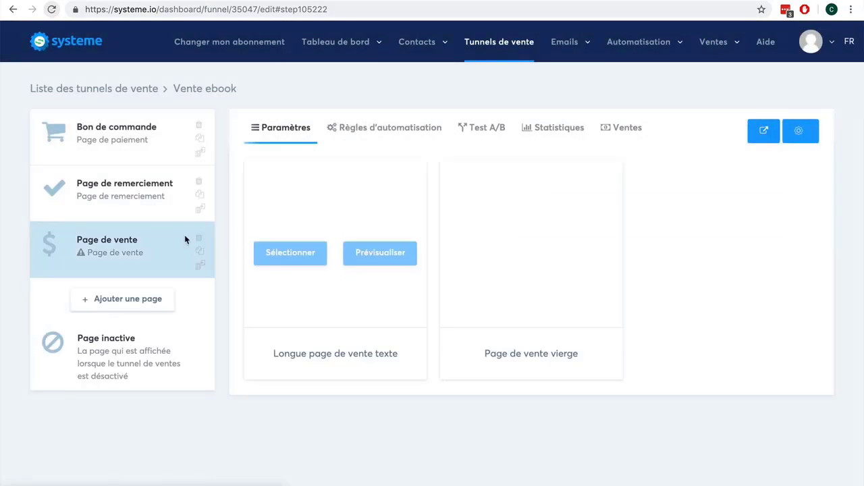
Move Page de vente to the top and save it with the 'Longue page de vente texte' template.
left_click_drag(103, 245, 87, 129)
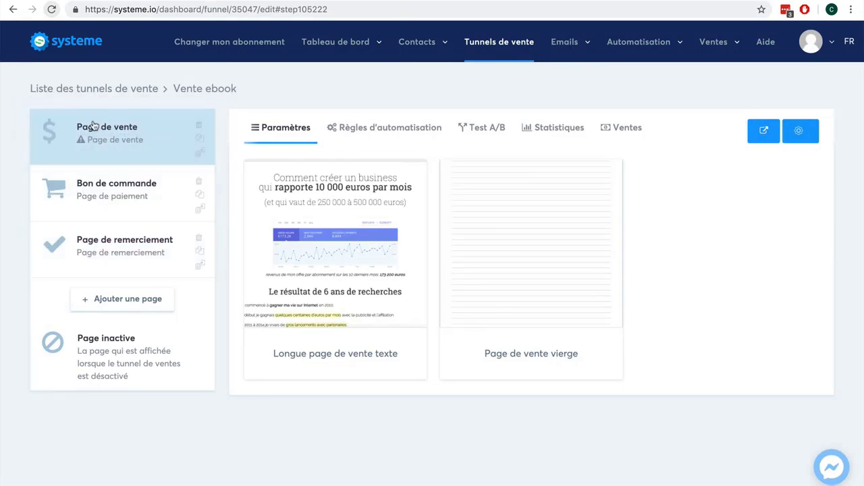
mouse_move(297, 198)
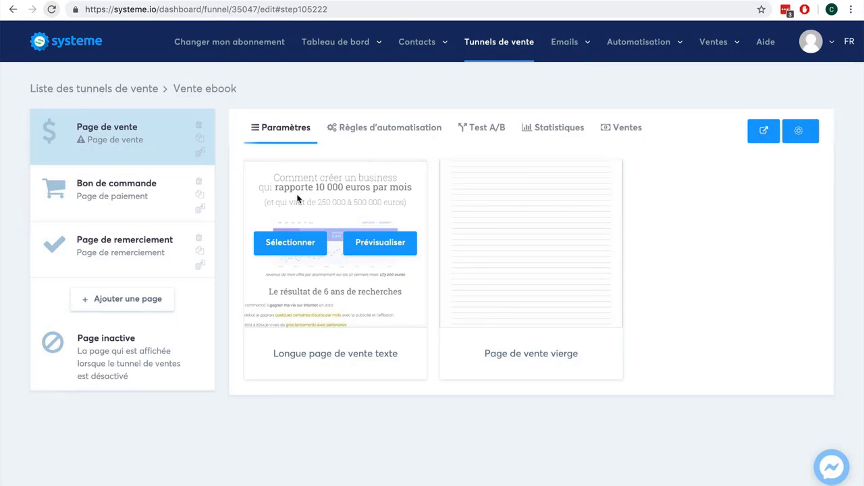
left_click(296, 246)
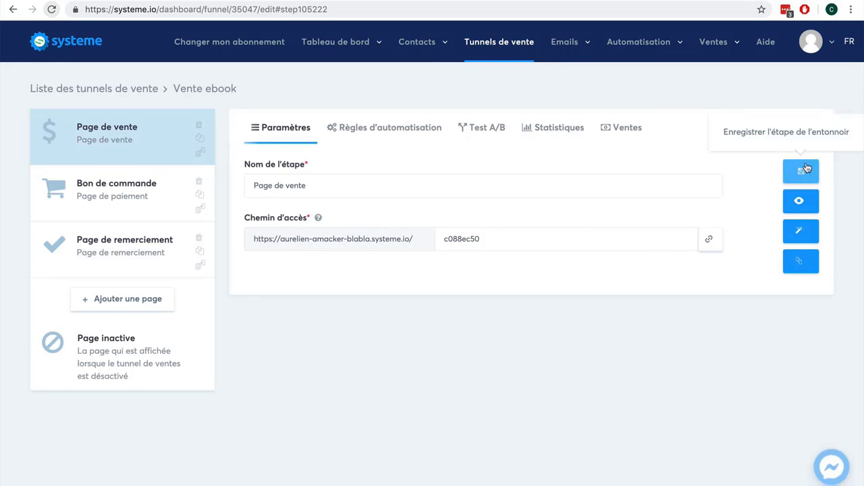
left_click(805, 167)
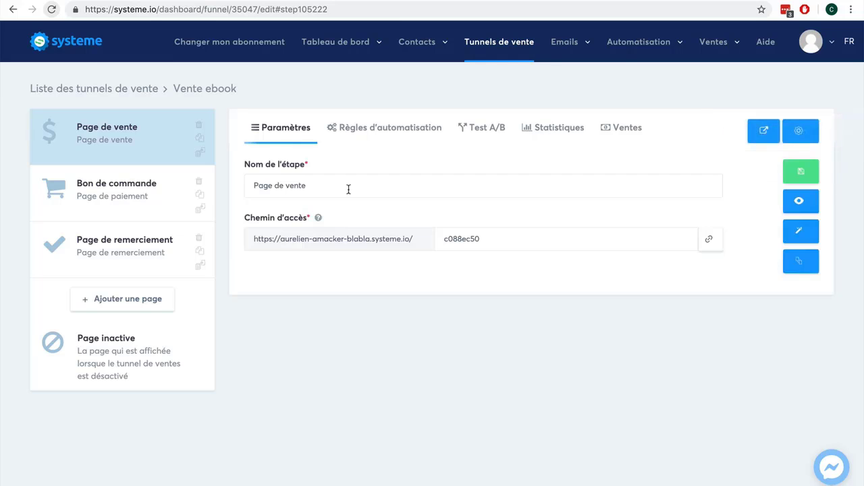
left_click(804, 202)
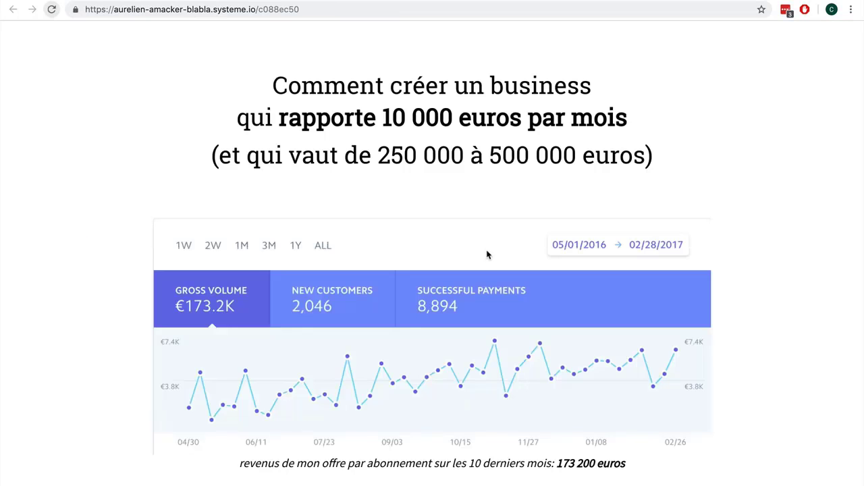
scroll(488, 255, "down", 5)
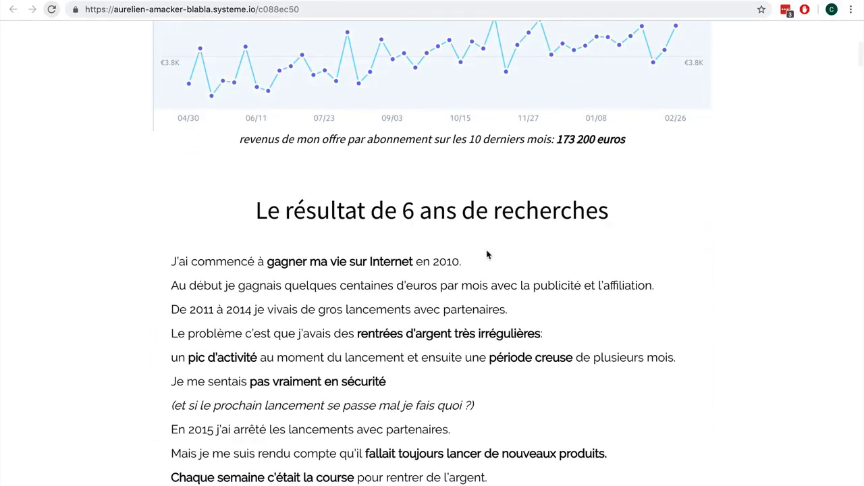
scroll(488, 254, "down", 15)
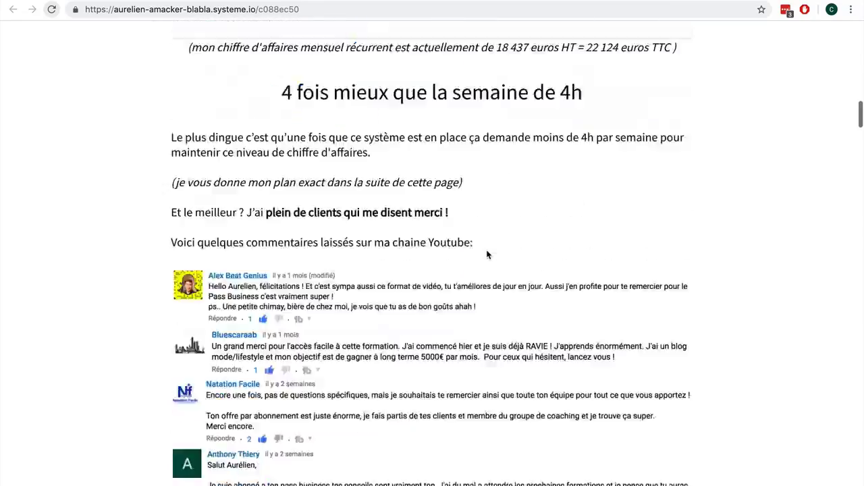
scroll(488, 255, "down", 15)
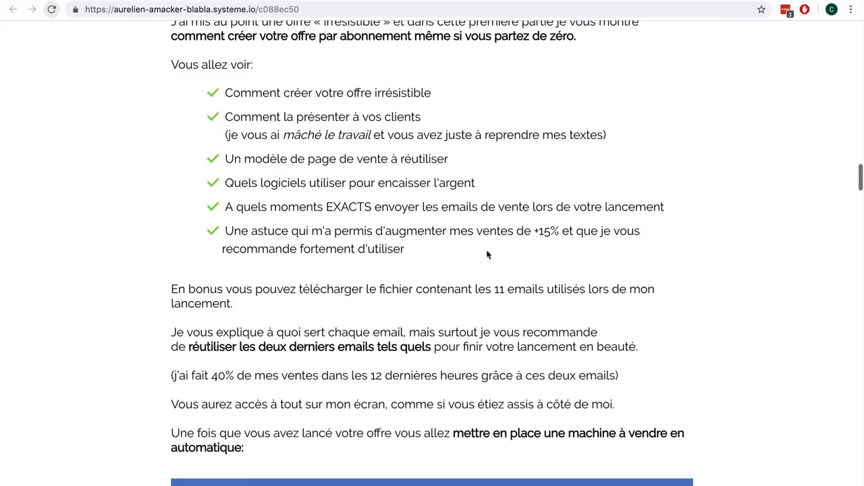
Return to the funnel and review the Bon de commande step's resources, pricing and coupon settings.
key("super+w")
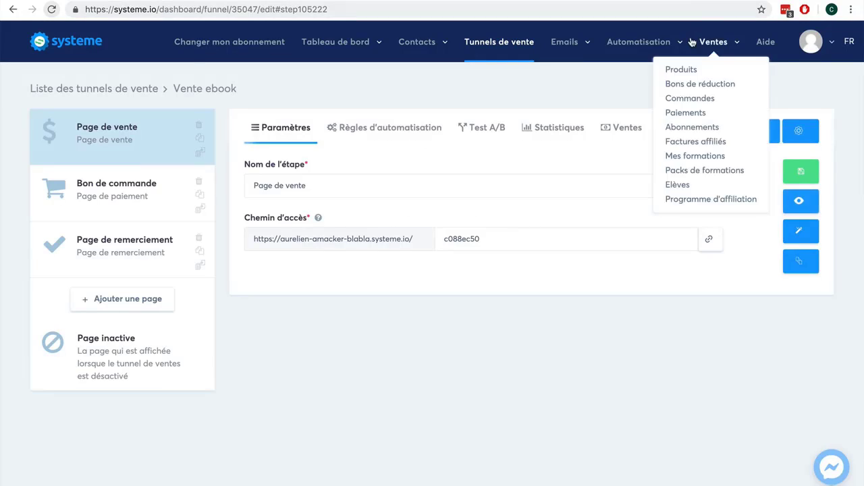
left_click(134, 193)
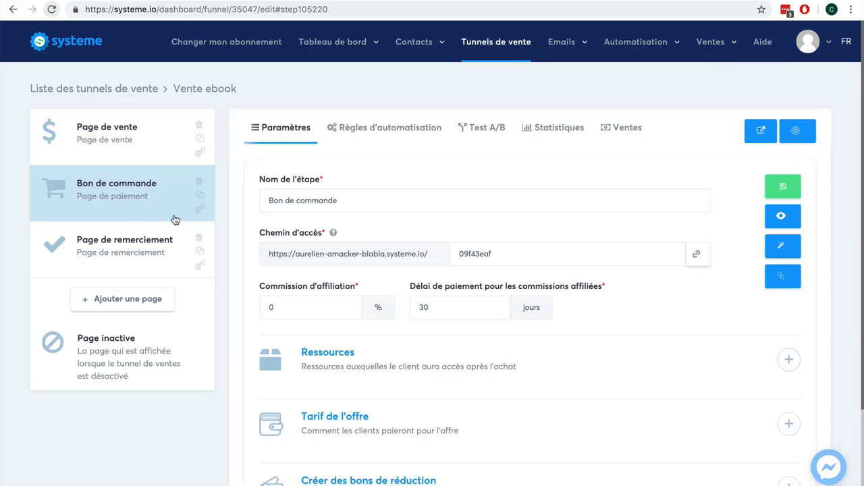
scroll(817, 329, "down", 2)
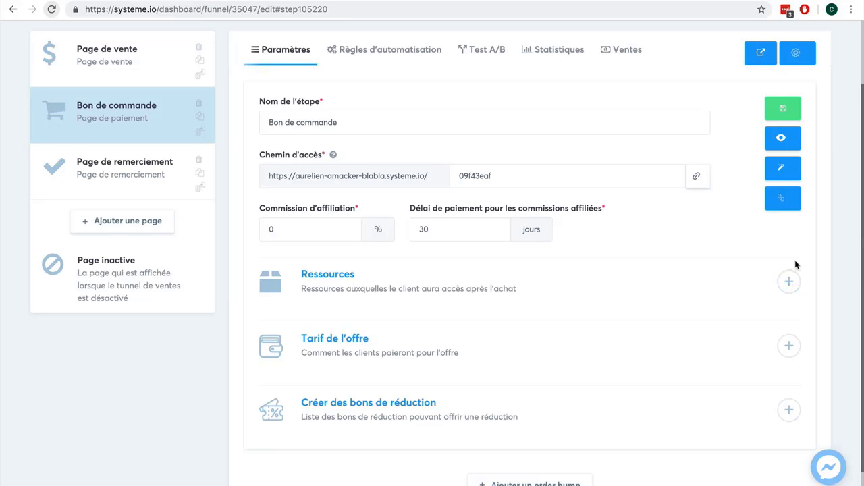
scroll(741, 264, "up", 2)
mouse_move(569, 46)
mouse_move(709, 49)
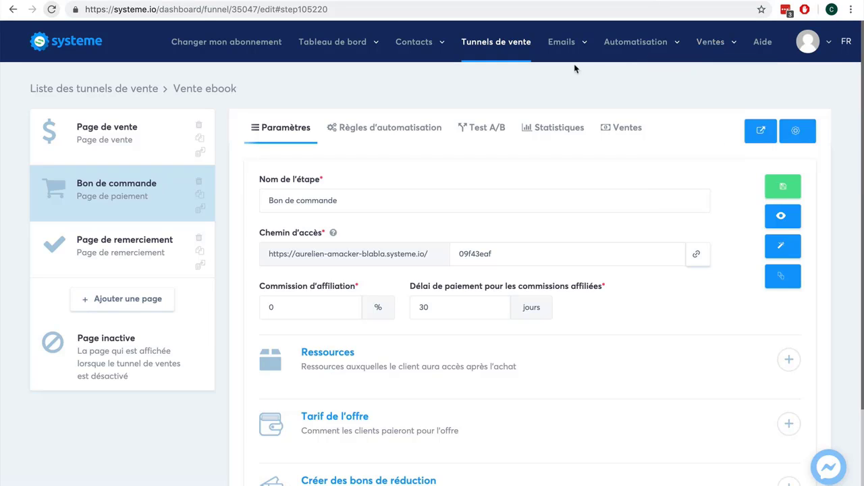
scroll(844, 221, "down", 1)
scroll(844, 222, "down", 2)
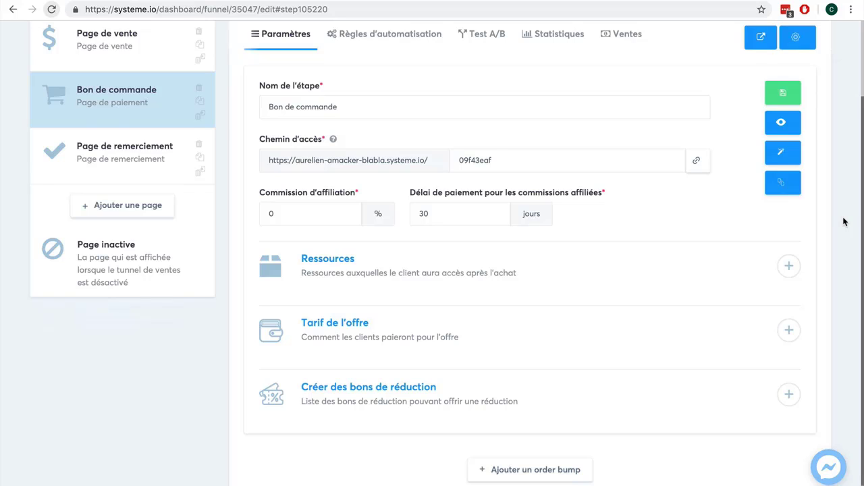
Add an 'Ajouter un tag' resource that tags buyers Client-ebook.
left_click(789, 265)
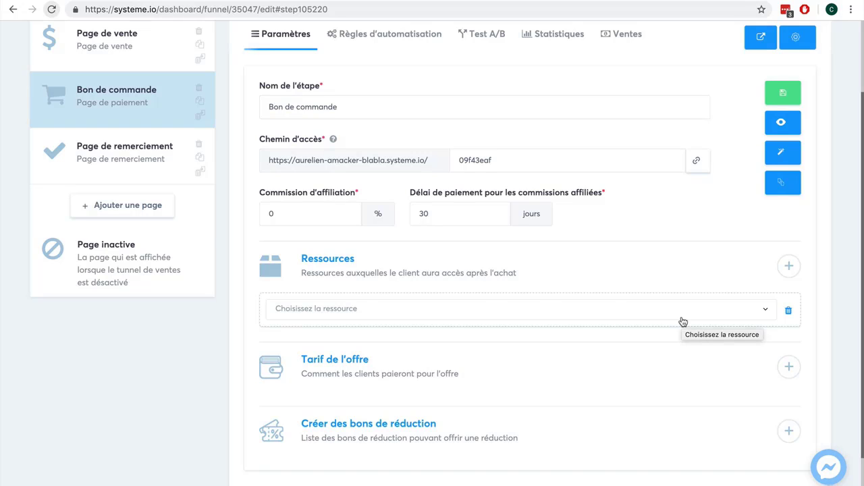
left_click(681, 322)
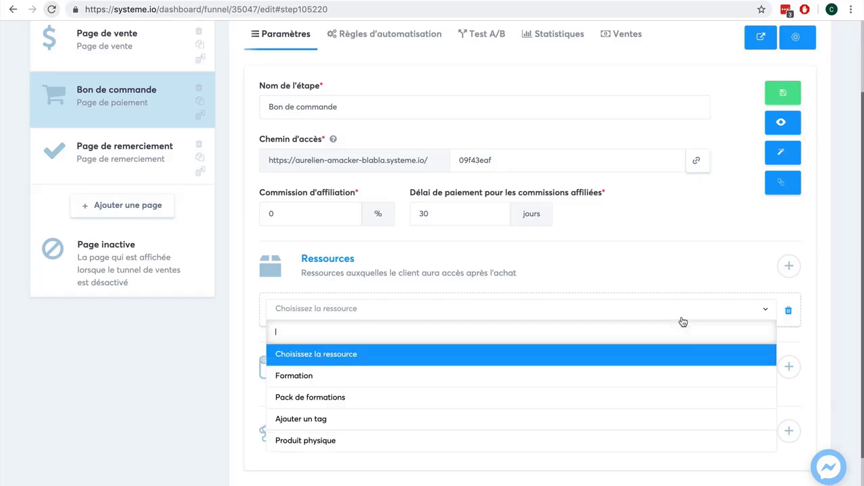
left_click(627, 417)
left_click(465, 351)
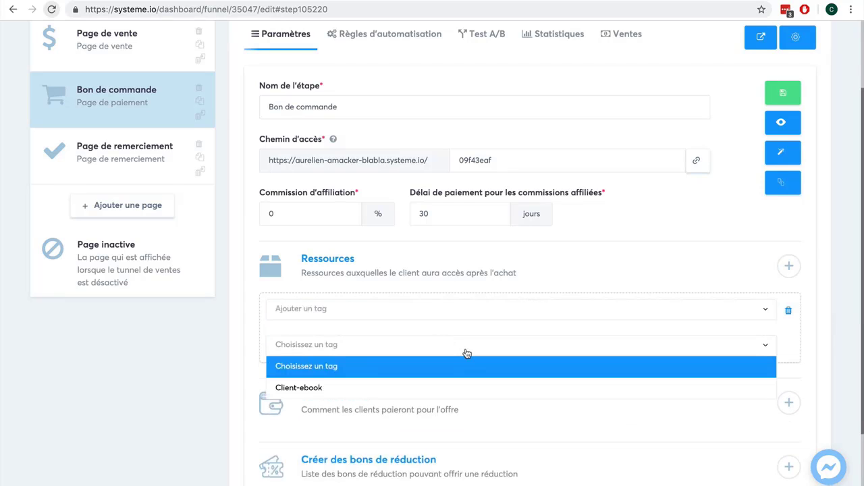
left_click(462, 390)
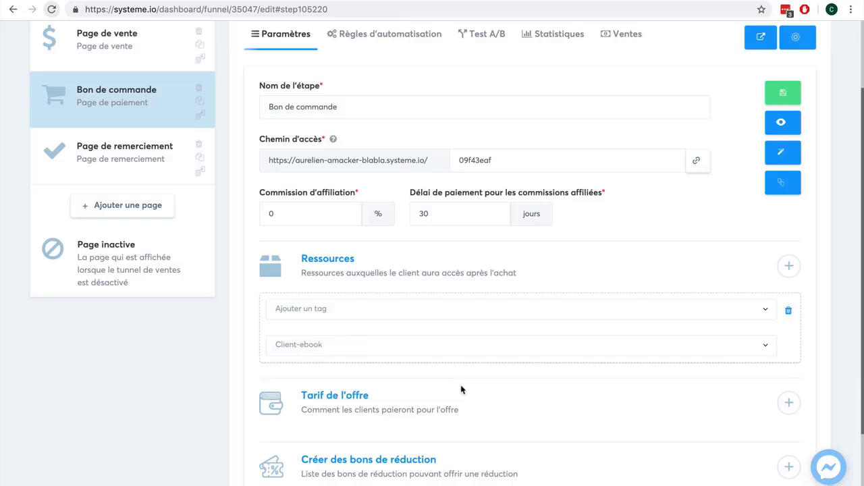
Add a second resource row and view its resource types, leaving it empty.
left_click(789, 265)
scroll(820, 335, "down", 1)
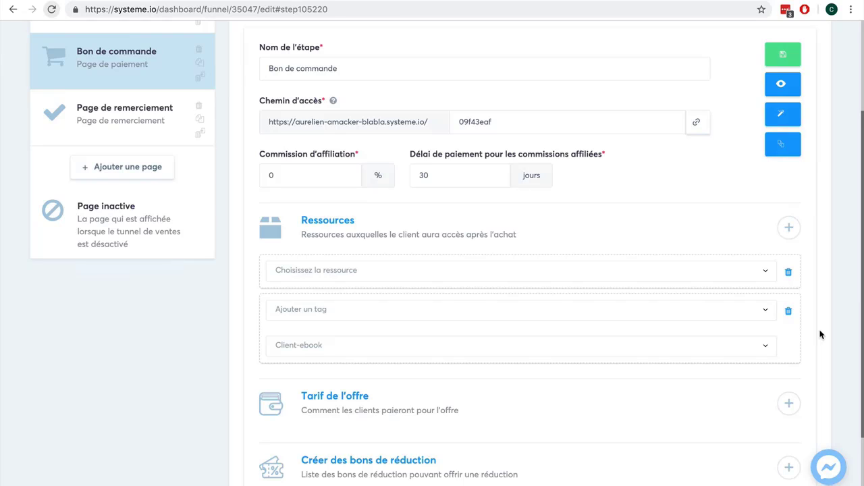
left_click(705, 278)
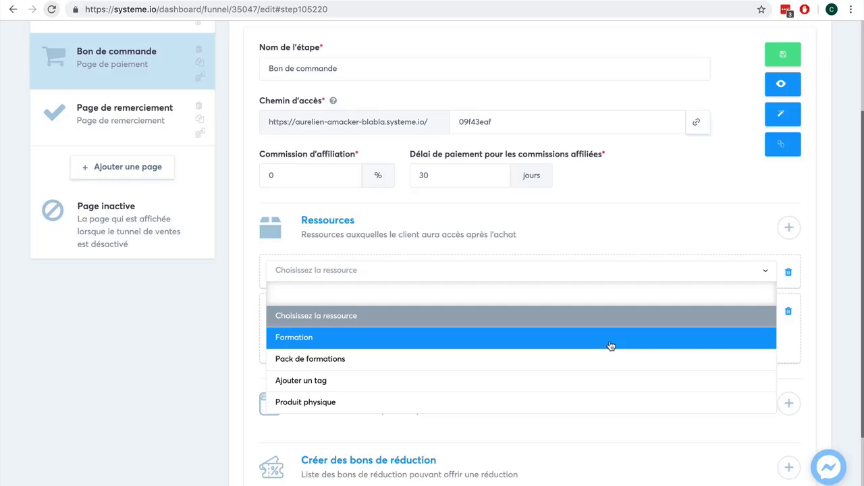
scroll(601, 387, "down", 1)
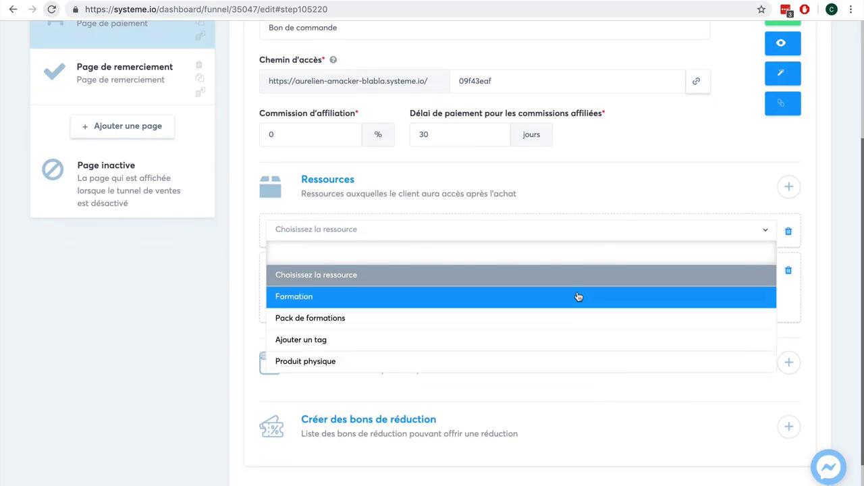
left_click(227, 291)
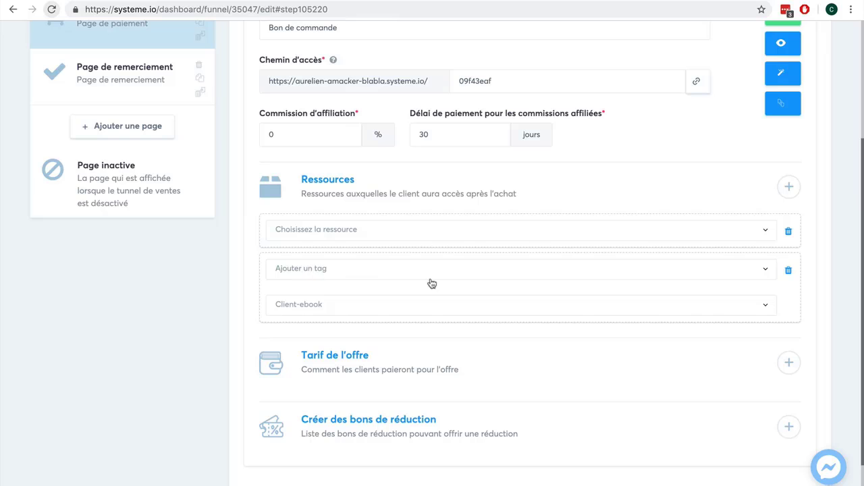
scroll(809, 220, "up", 2)
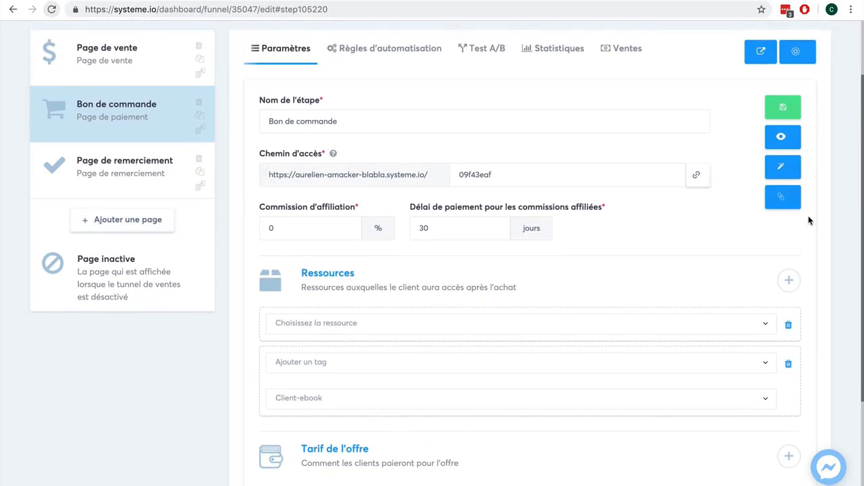
Save the Bon de commande step and check the Client-ebook tag entry's options, leaving it unchanged.
left_click(781, 110)
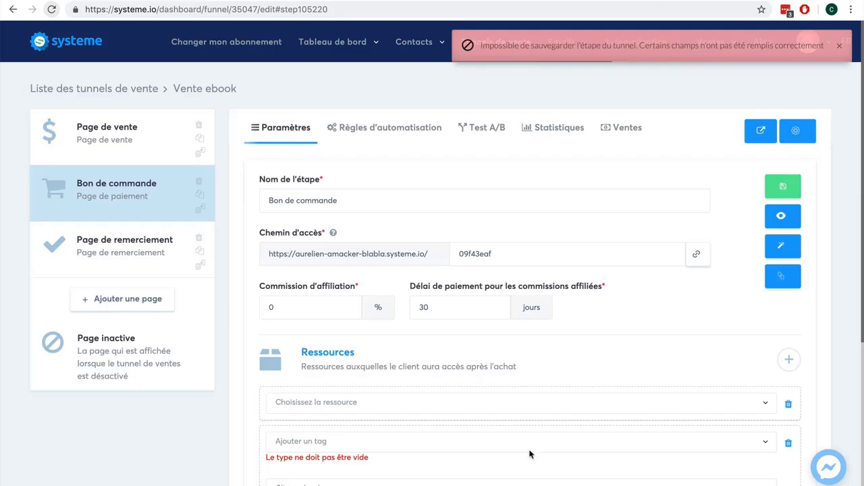
left_click(528, 445)
left_click(801, 440)
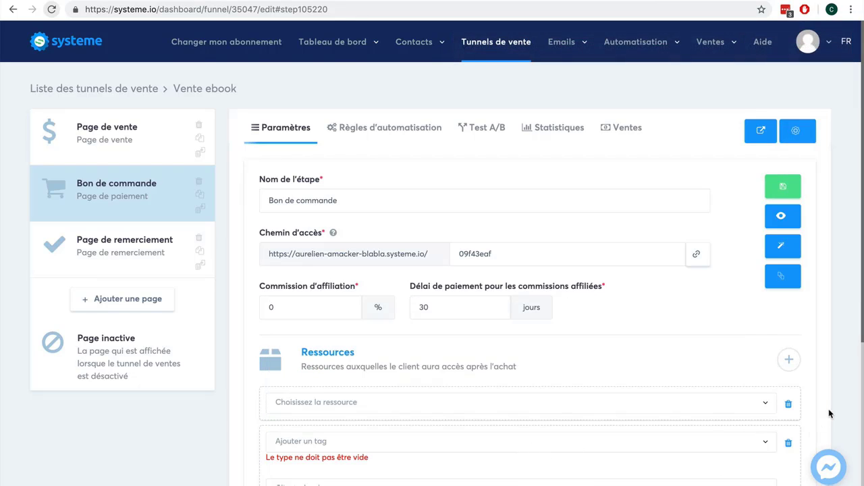
scroll(830, 408, "down", 2)
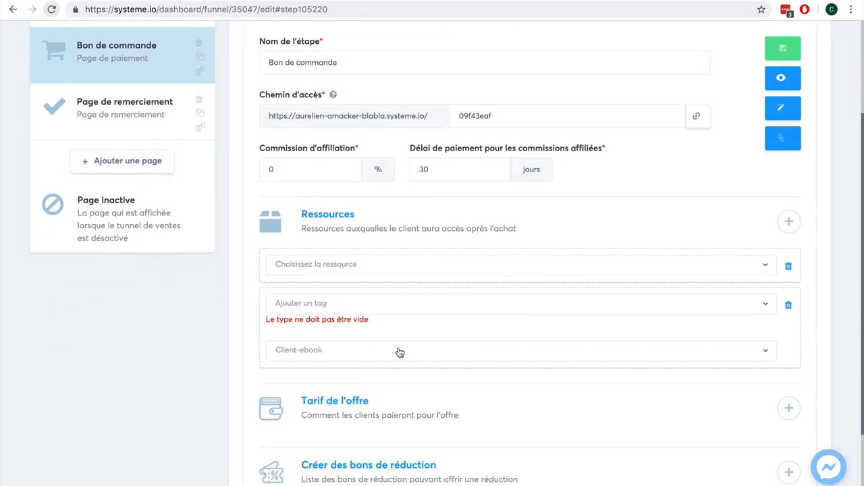
Delete the empty 'Choisissez la ressource' row, confirm, and save the step.
left_click(788, 267)
left_click(408, 299)
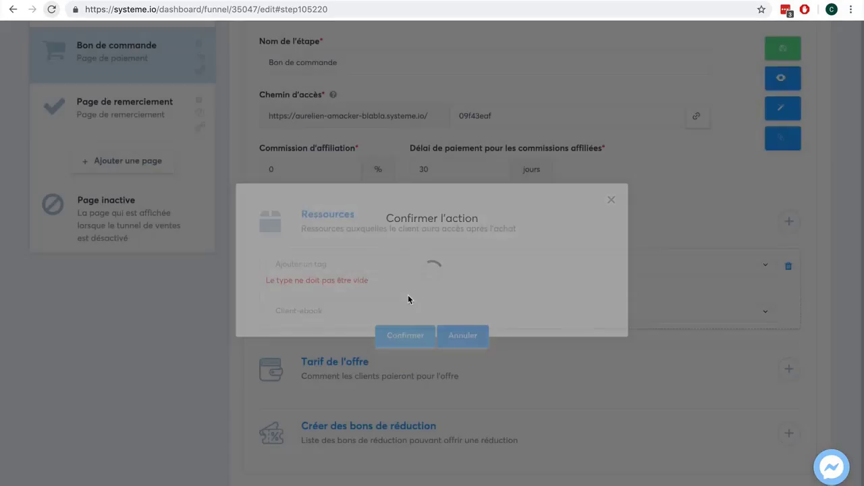
scroll(844, 162, "up", 1)
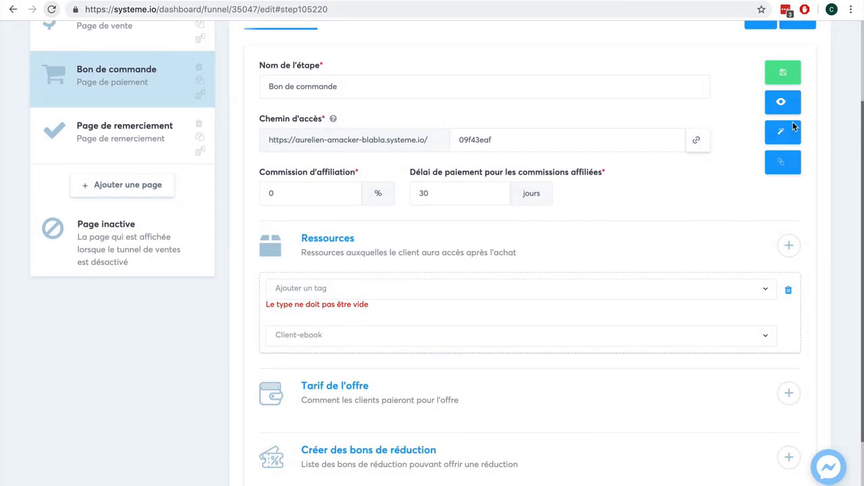
left_click(777, 75)
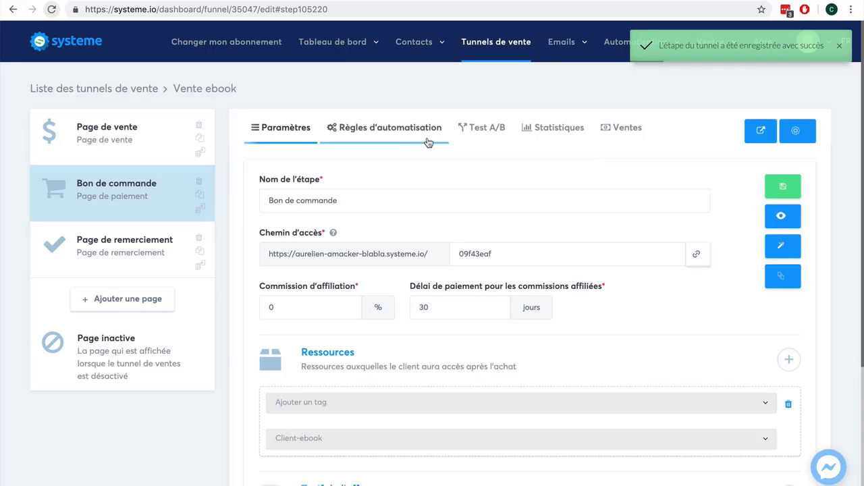
Go to the Bon de commande step's automation rules and start adding an action to the new-sale rule.
left_click(401, 135)
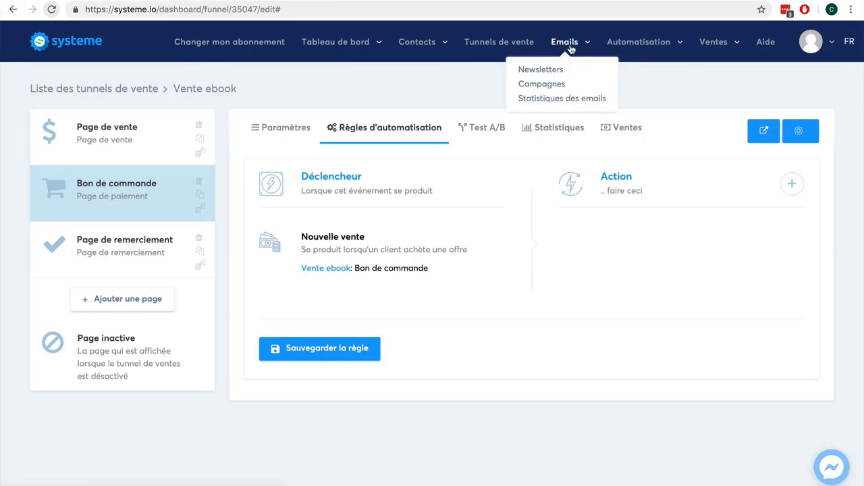
mouse_move(637, 49)
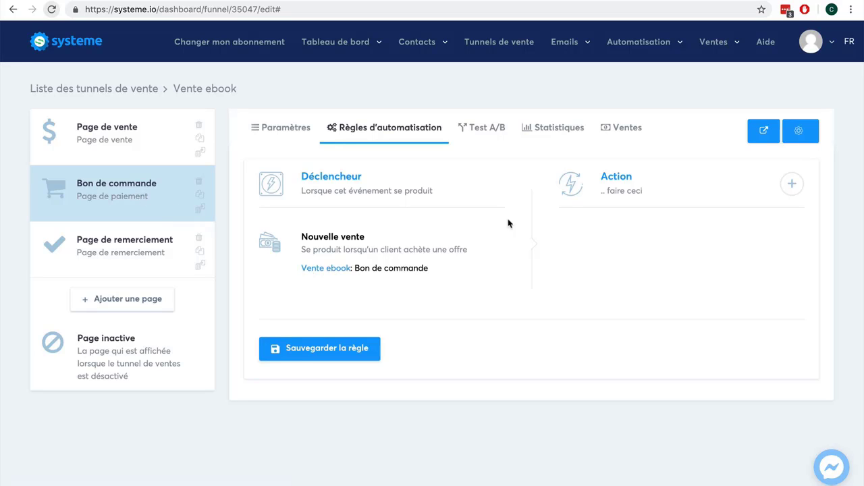
left_click(790, 184)
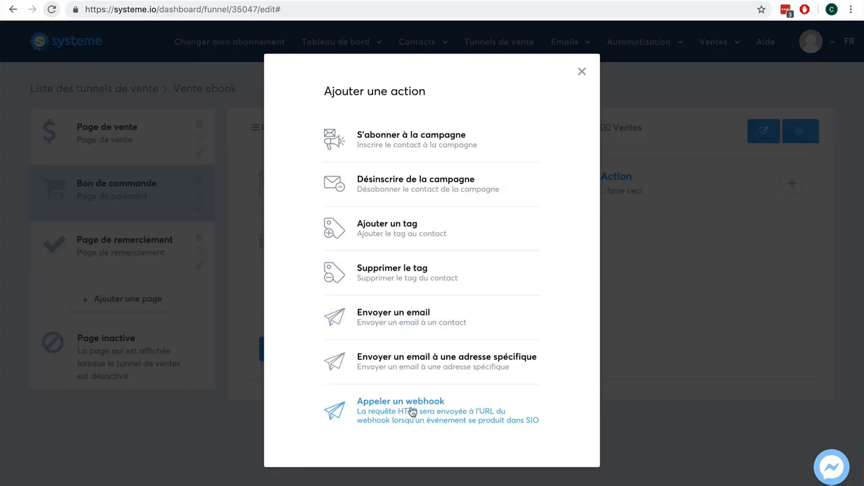
Make the rule send a new email with the subject 'Votre ebook !'.
left_click(400, 329)
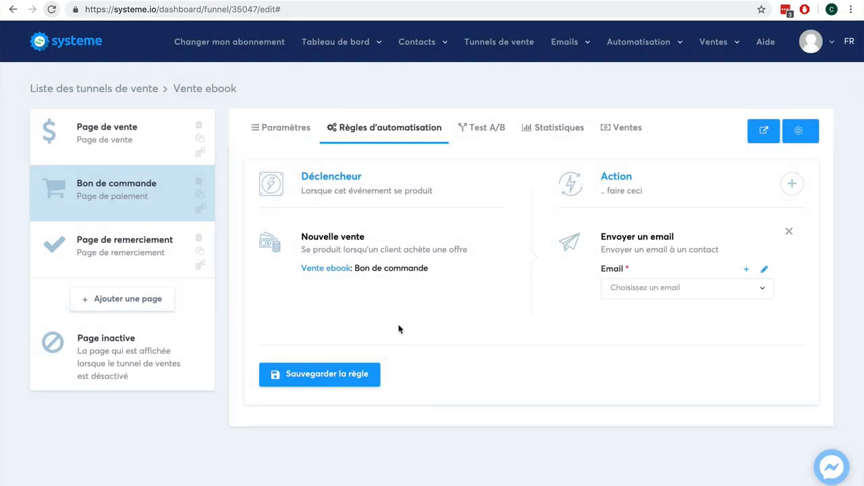
left_click(746, 270)
left_click(249, 142)
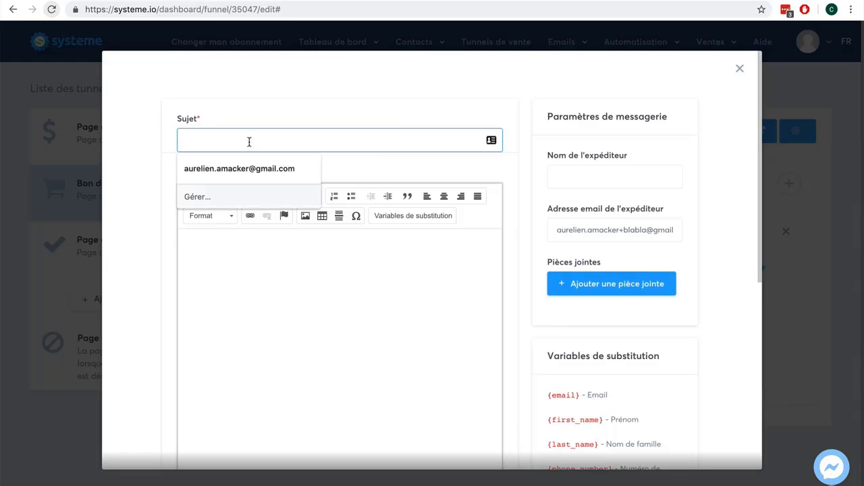
type("Votre ebook !")
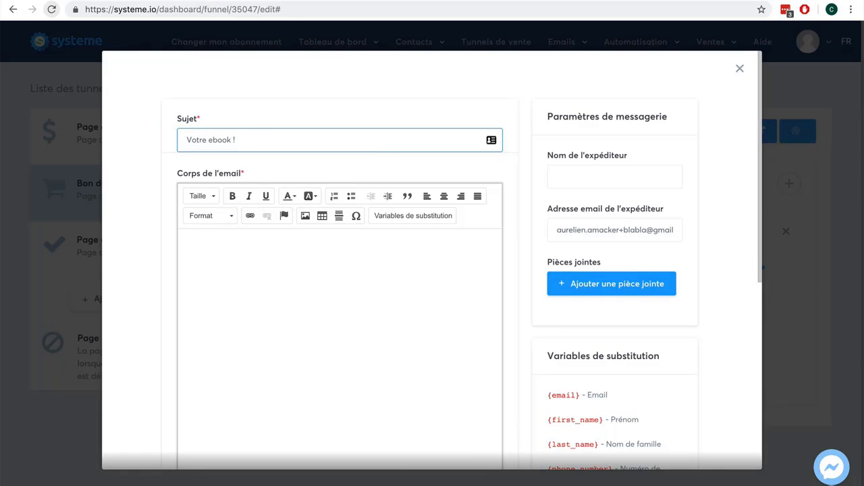
Write the body 'Bonjour, merci pour votre achat.', 'Voici notre ebook en pièce jointe', 'Cordialement,' and 'xxx'.
left_click(183, 243)
type("Bonjour, m")
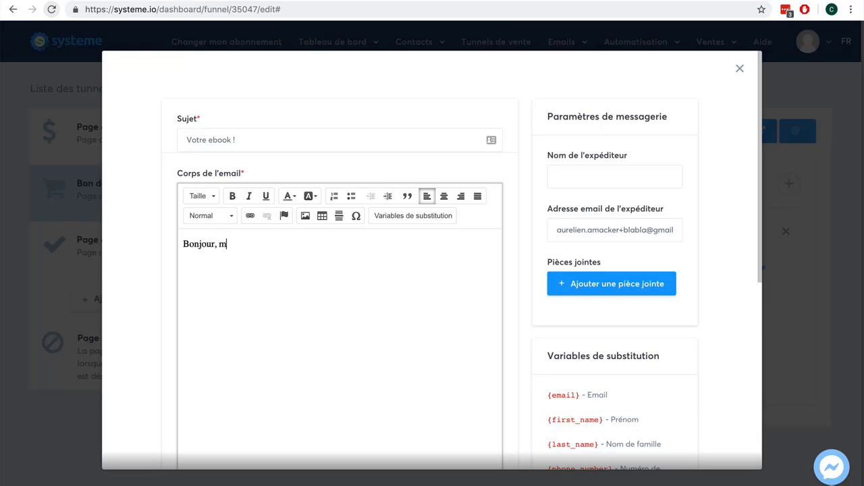
type("erci pour votre achat.")
key("Return")
key("Return")
type("Voici ")
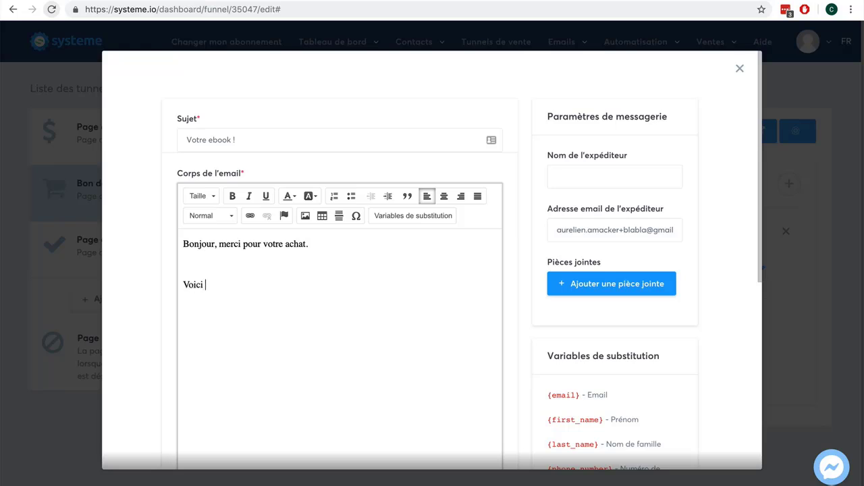
type("notre ebook en pièce jointe")
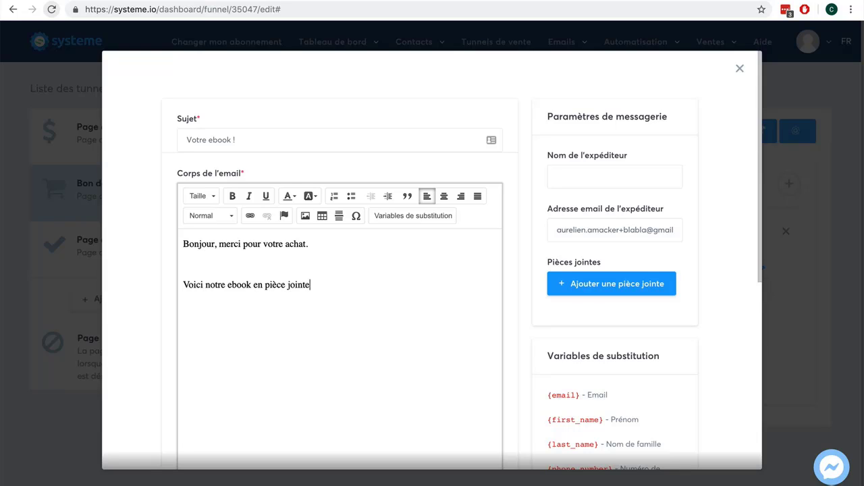
key("Return")
key("Return")
type("Cordialement,")
key("Return")
type("xxx")
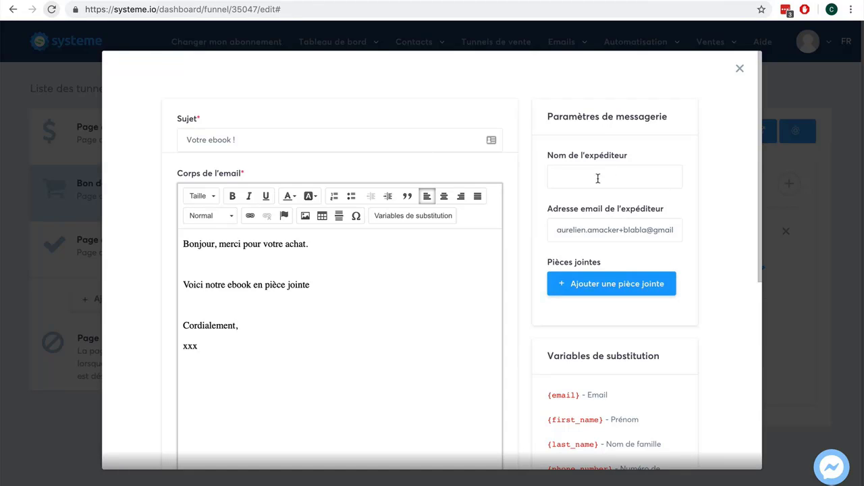
Enter the sender's e-mail address in the sender name field and attempt to save.
scroll(698, 200, "down", 5)
scroll(698, 201, "up", 5)
left_click(603, 174)
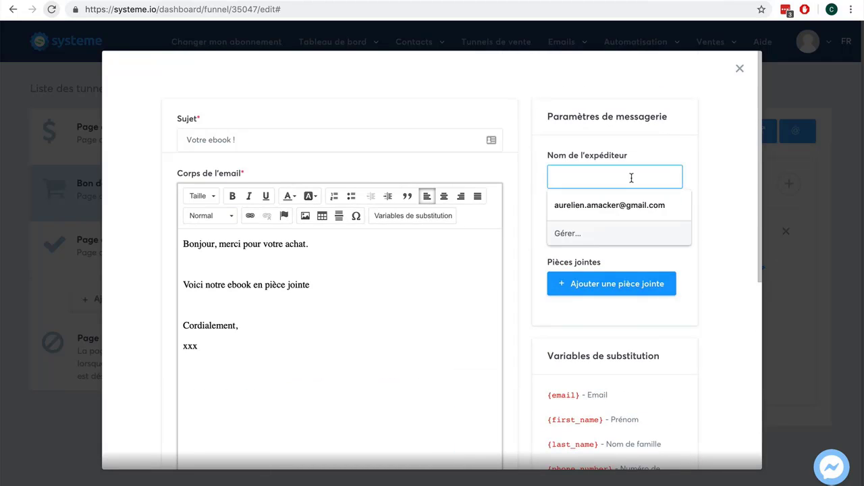
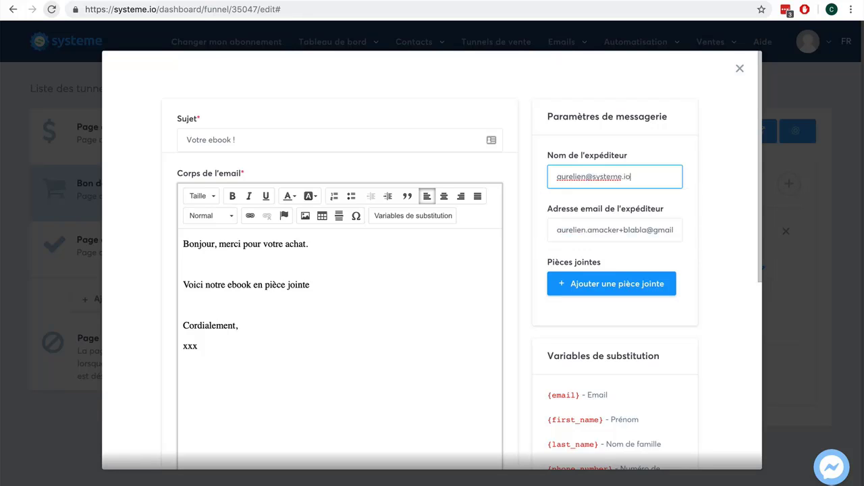
scroll(751, 237, "down", 4)
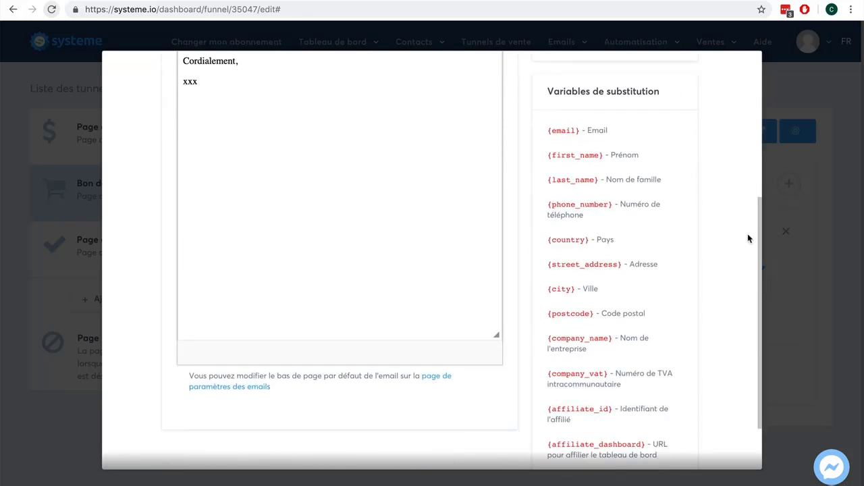
scroll(748, 238, "up", 2)
scroll(748, 238, "down", 4)
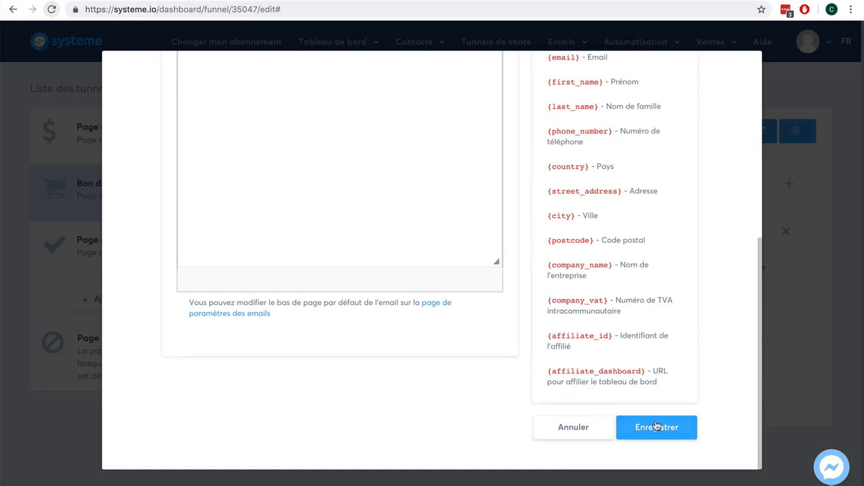
left_click(656, 427)
Move the address into the sender e-mail field, enter the sender's name, and retry saving.
scroll(661, 378, "up", 3)
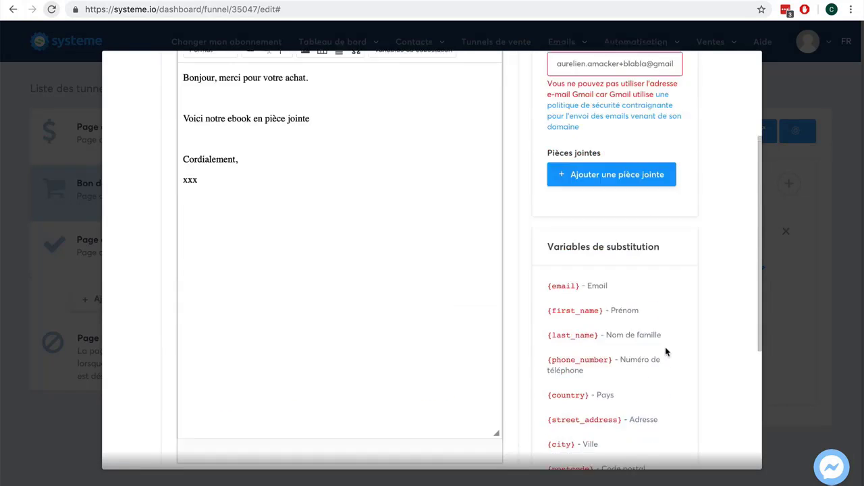
scroll(665, 352, "up", 2)
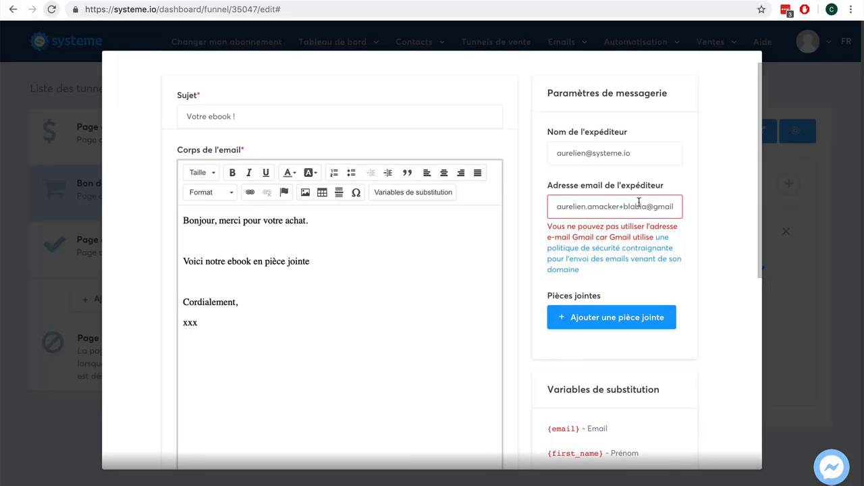
left_click_drag(651, 152, 528, 152)
key("ctrl+c")
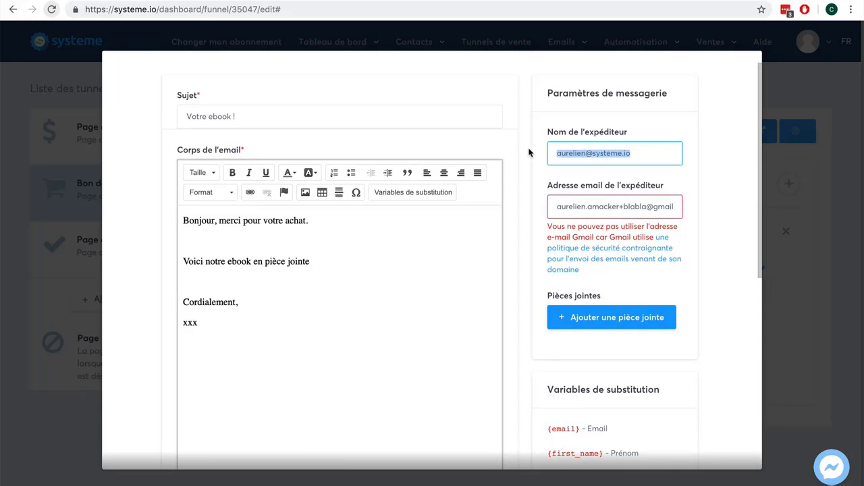
key("BackSpace")
left_click_drag(558, 206, 701, 207)
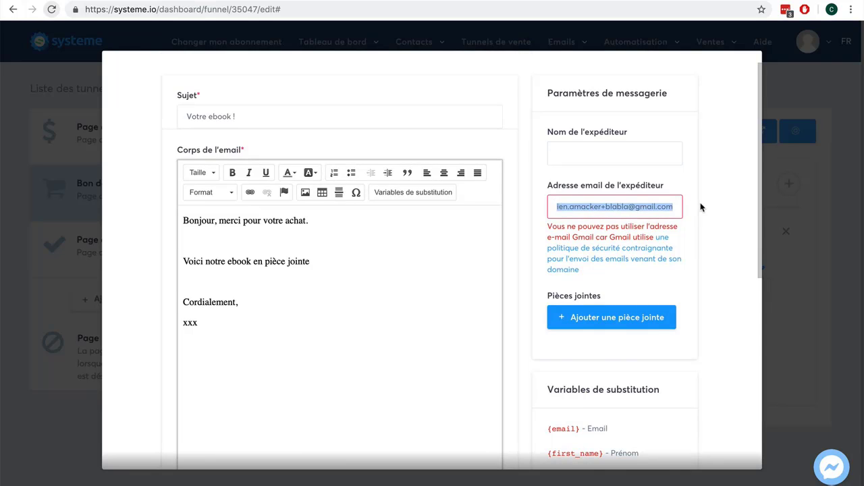
key("ctrl+v")
left_click(600, 160)
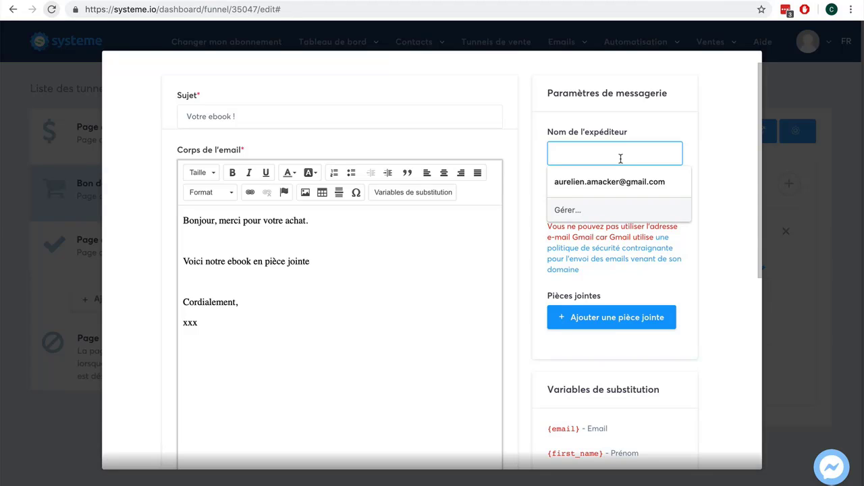
type("Aurelien")
left_click(705, 149)
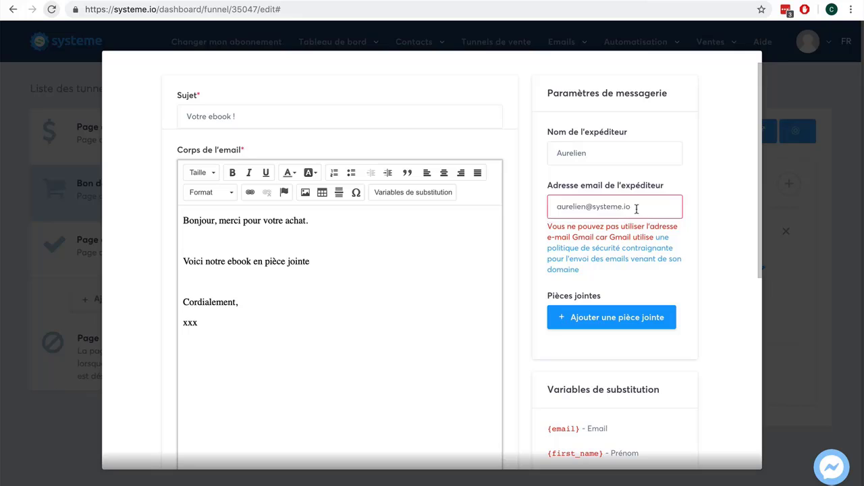
scroll(660, 210, "down", 1)
scroll(661, 210, "down", 3)
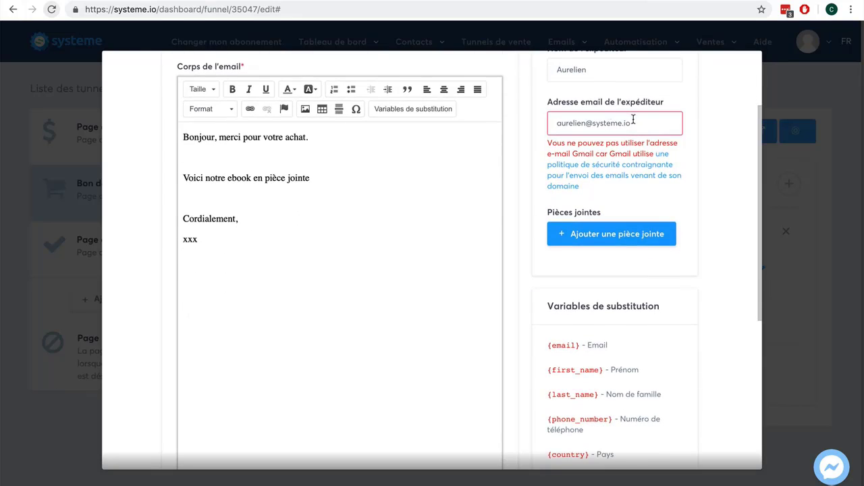
scroll(706, 219, "down", 5)
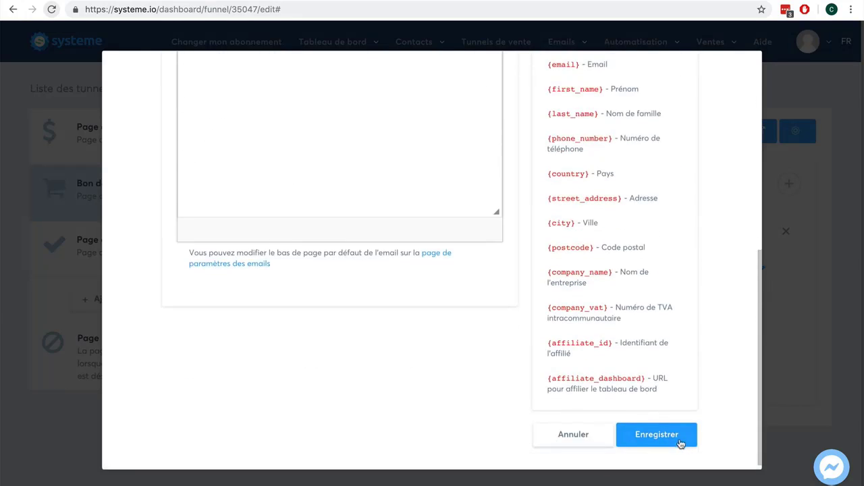
left_click(656, 436)
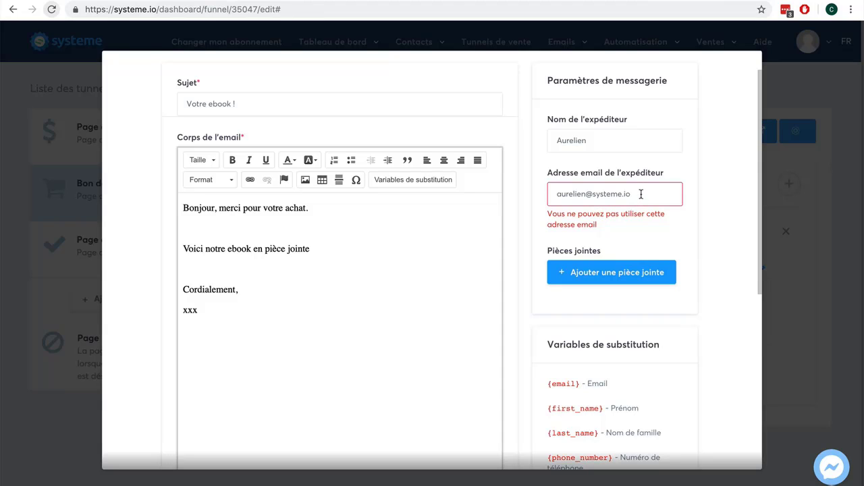
Insert 'tutu' before .io in the sender address domain and retry saving.
key("Left")
key("Left")
key("Left")
type(")")
type("tutu")
left_click(624, 194)
key("BackSpace")
scroll(723, 257, "down", 5)
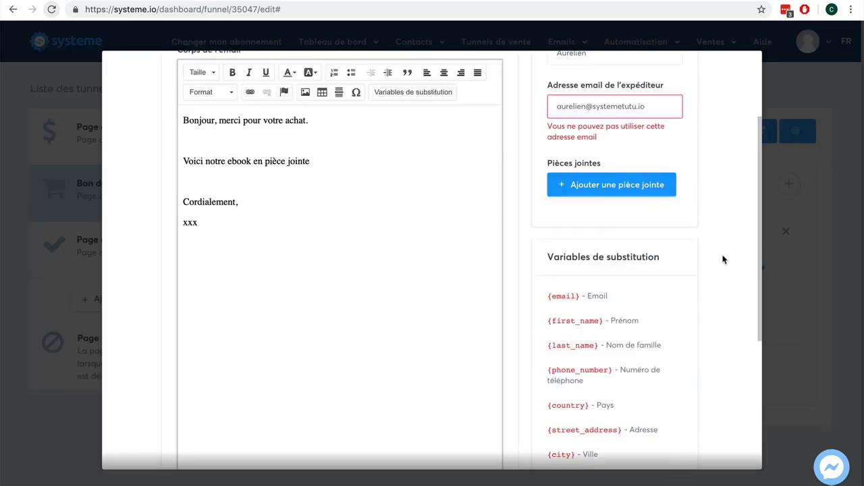
left_click(667, 435)
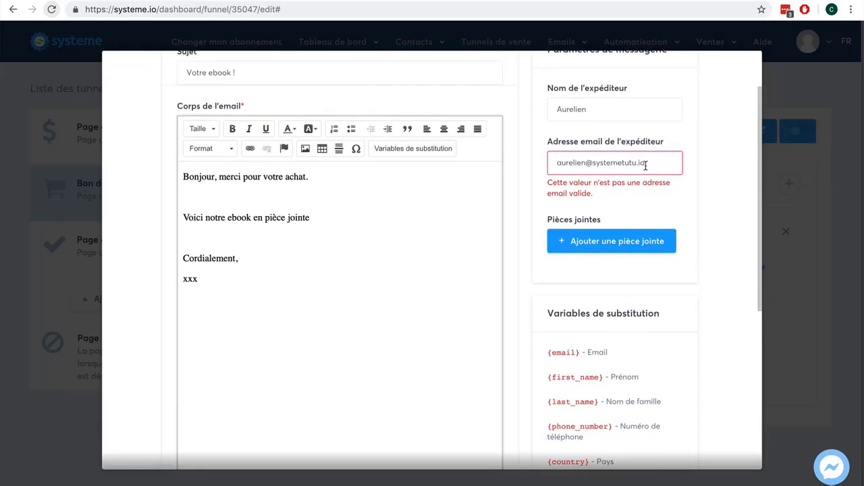
Change the sender address domain to free.fr and save the ebook email.
left_click_drag(661, 162, 593, 163)
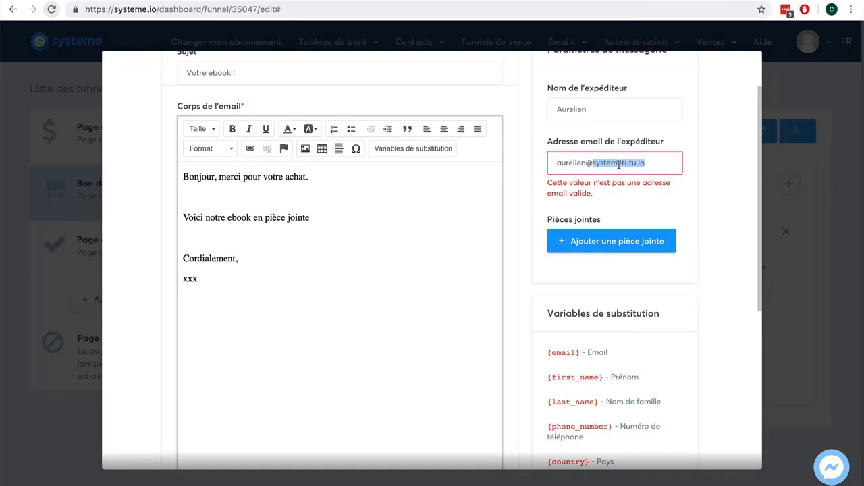
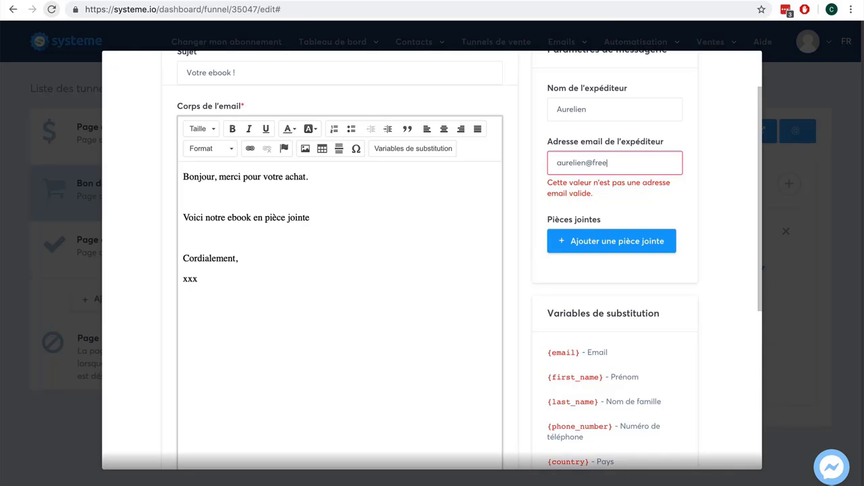
scroll(698, 245, "down", 5)
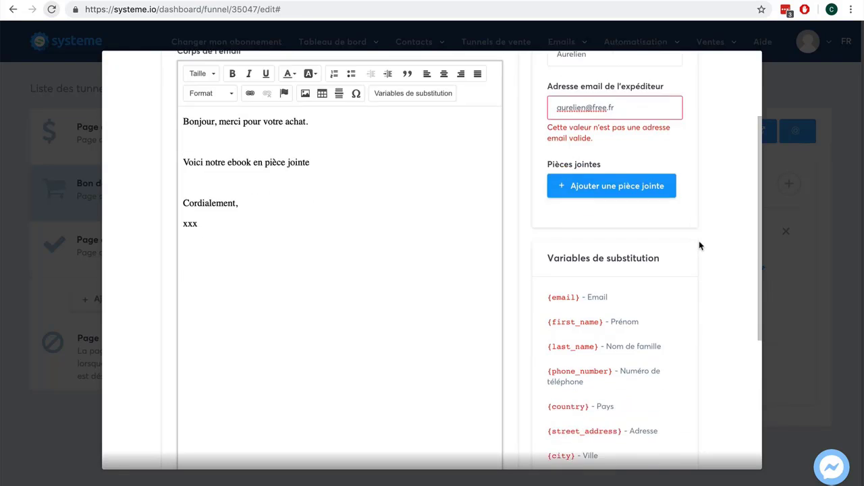
left_click(663, 444)
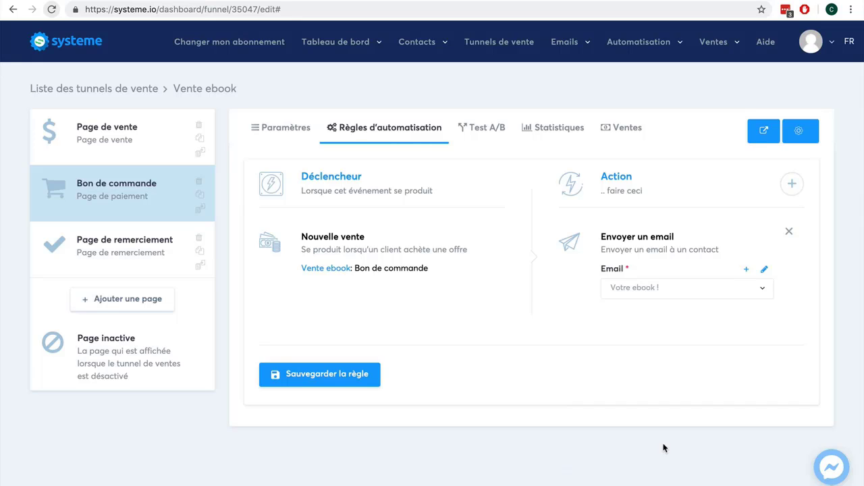
Save the new-sale rule that sends the 'Votre ebook !' email.
left_click(330, 377)
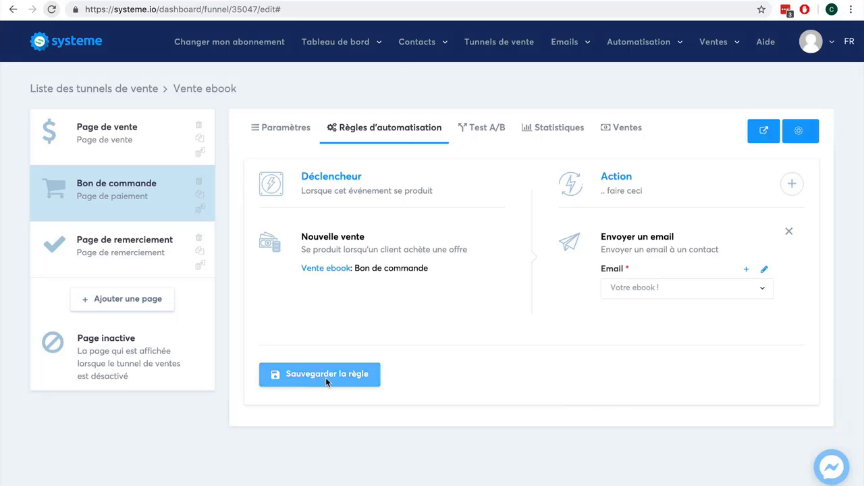
Enter 40 as the Bon de commande step's affiliate commission under Paramètres.
left_click(287, 128)
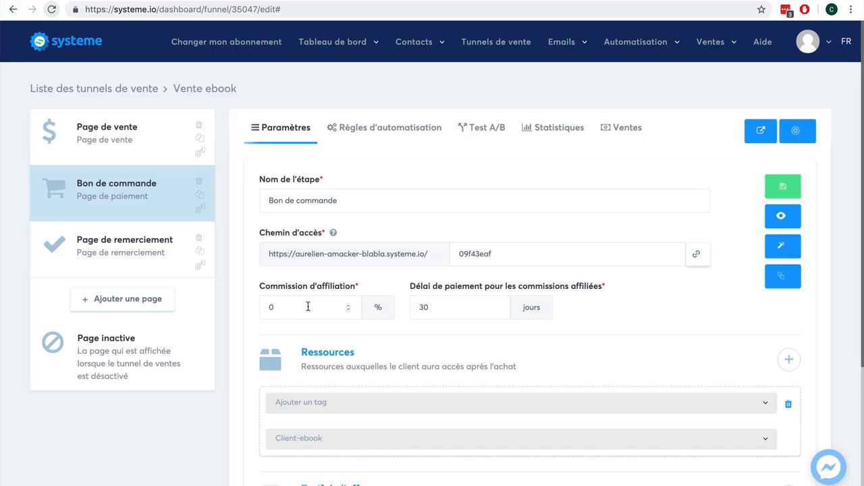
double_click(269, 307)
type("40")
scroll(675, 323, "down", 3)
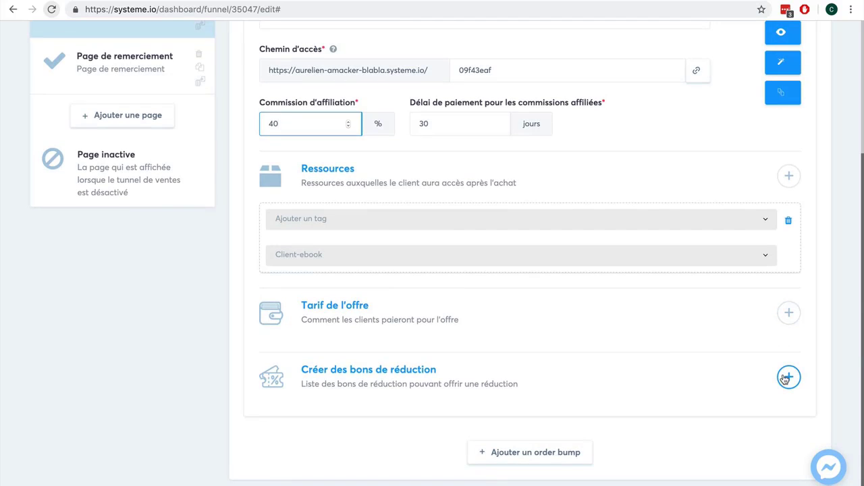
scroll(785, 379, "up", 3)
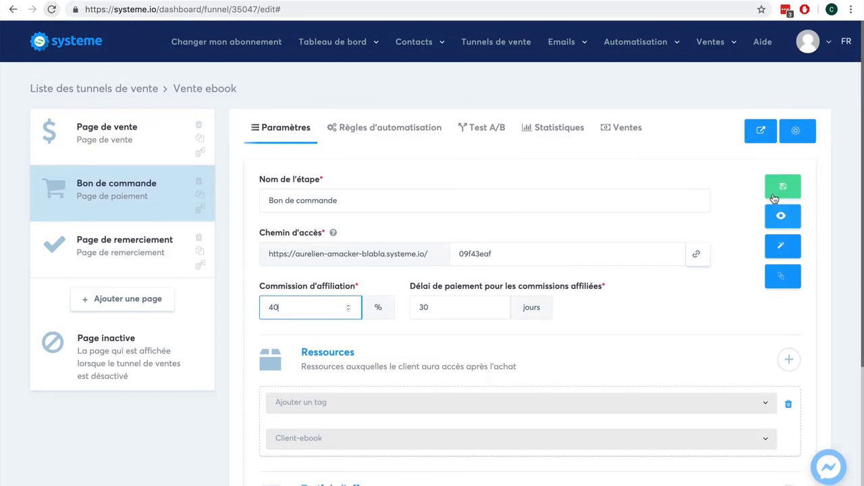
left_click(781, 220)
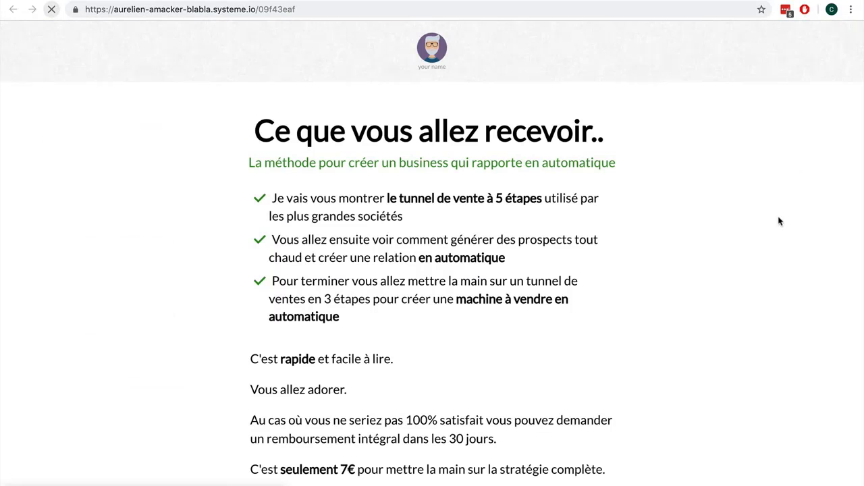
scroll(739, 276, "down", 10)
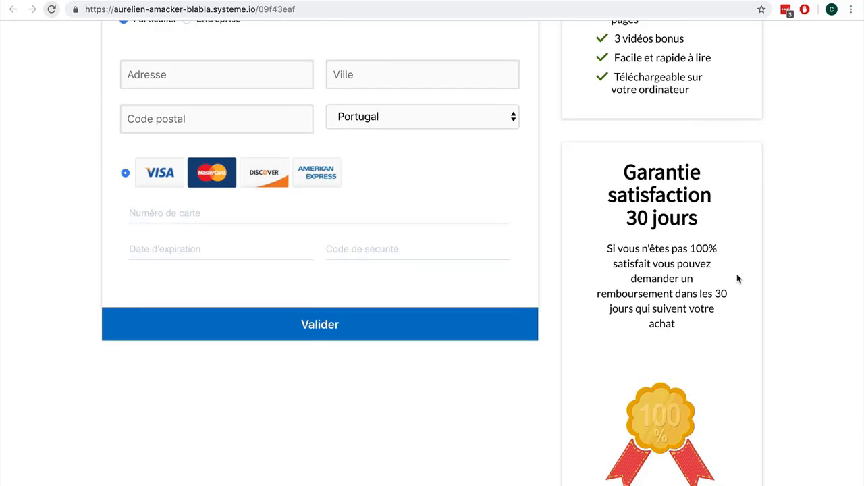
scroll(737, 273, "up", 4)
scroll(736, 273, "down", 2)
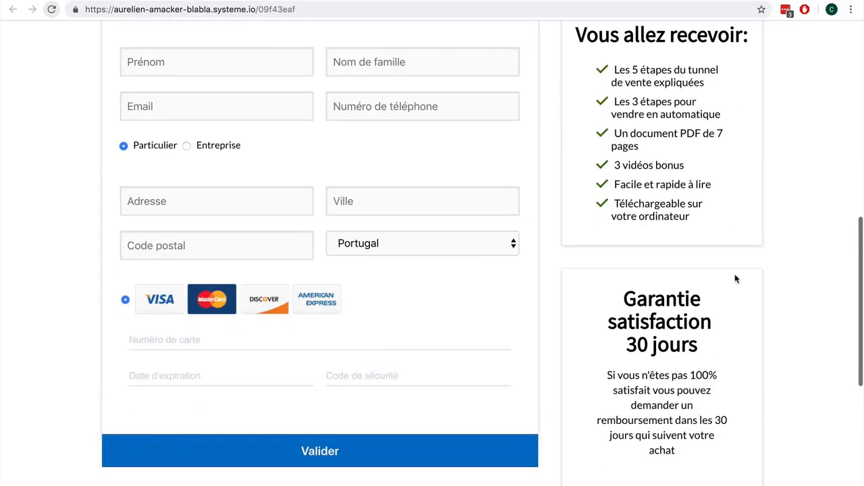
left_click(444, 244)
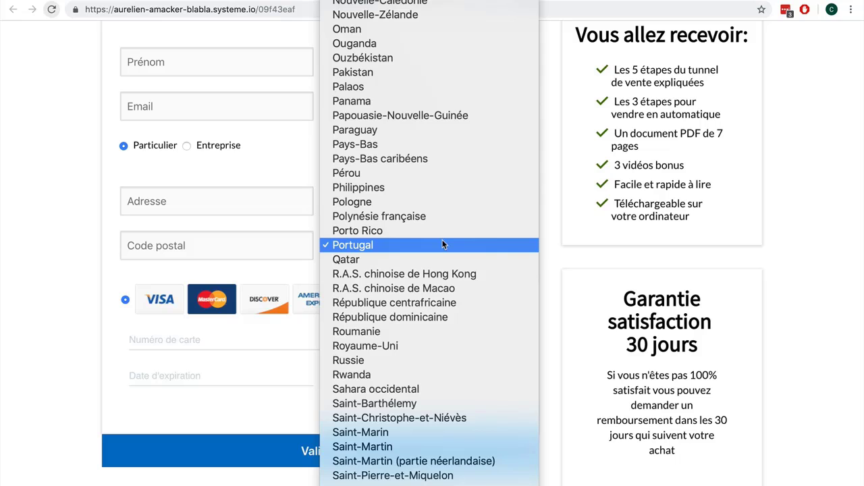
left_click(29, 243)
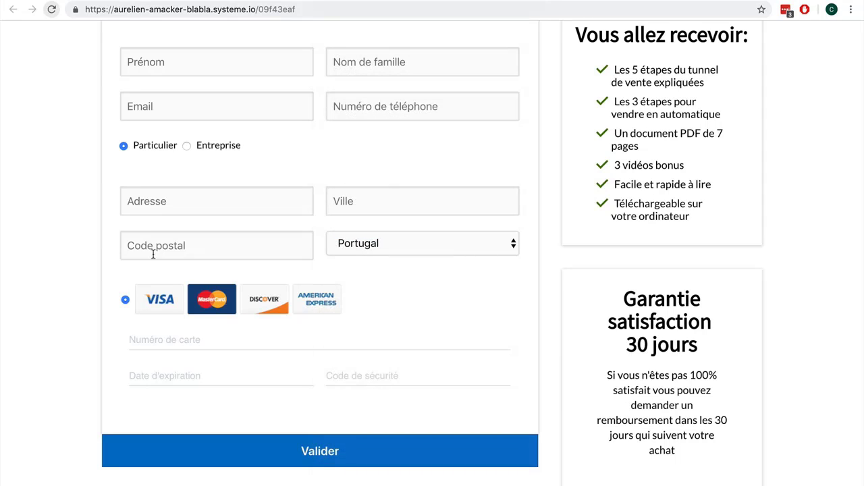
scroll(153, 255, "up", 2)
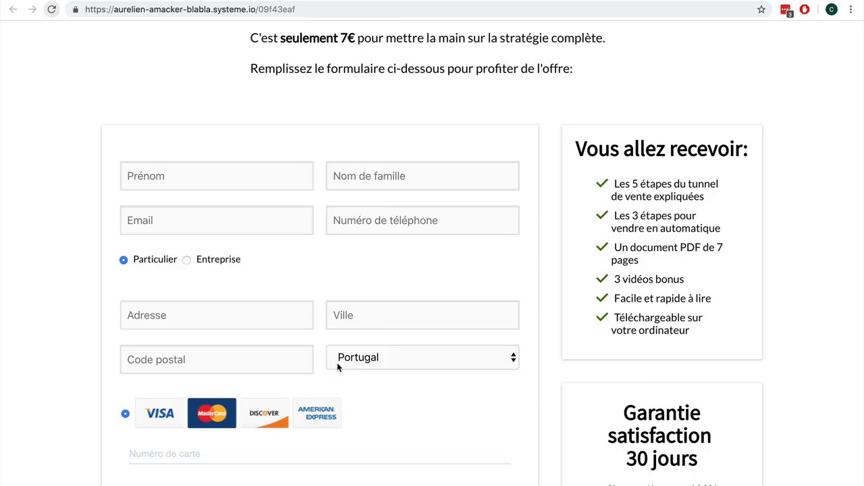
left_click(409, 357)
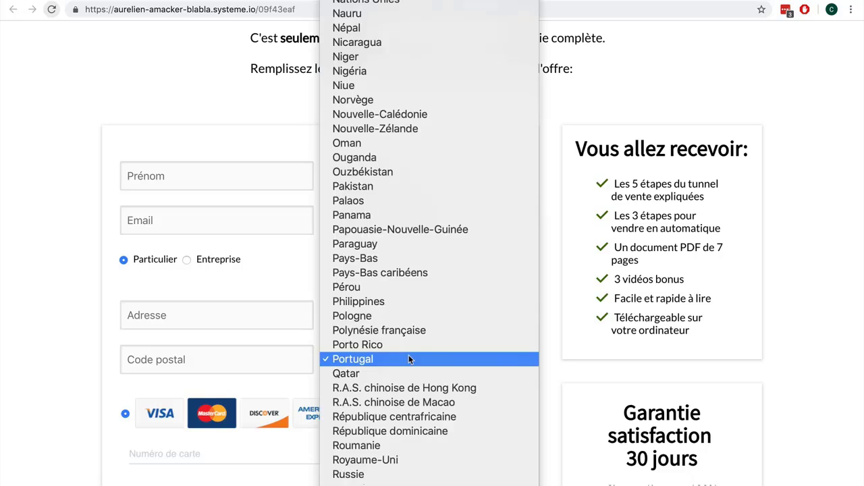
key("f")
key("Return")
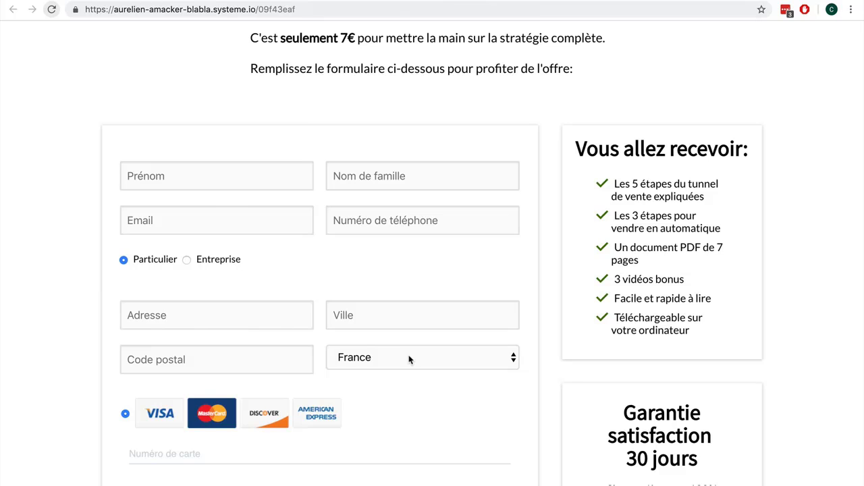
scroll(430, 303, "up", 5)
scroll(431, 303, "down", 7)
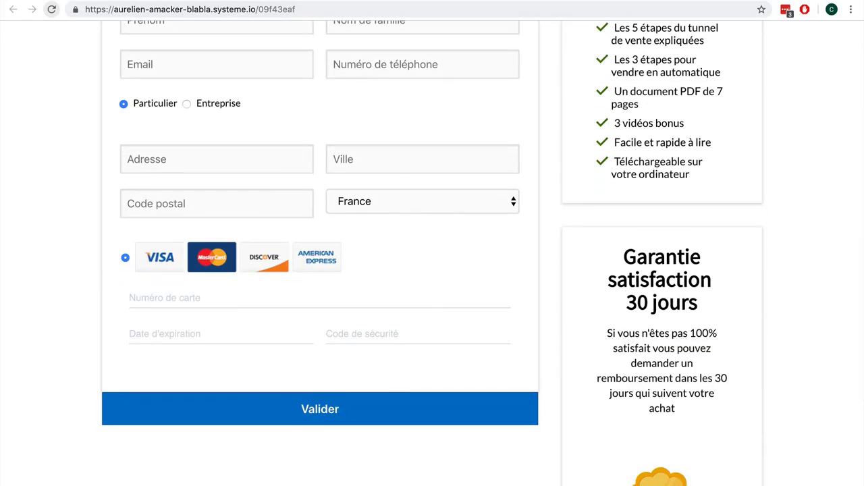
key("ctrl+shift+Tab")
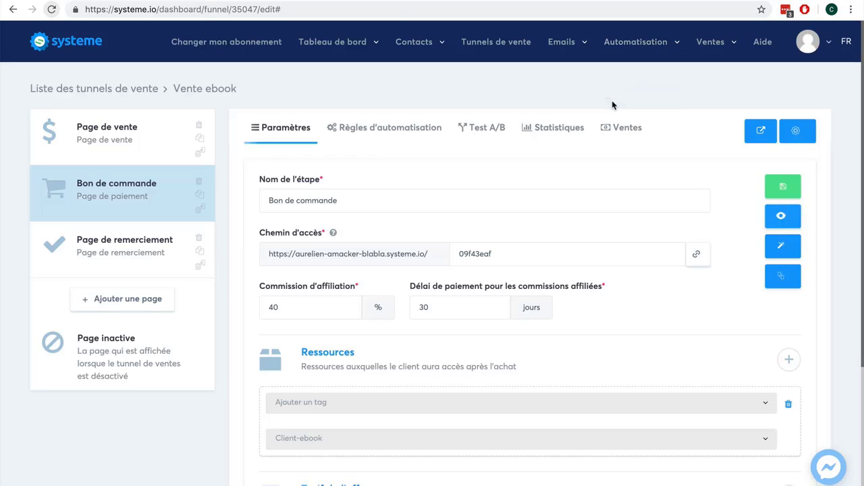